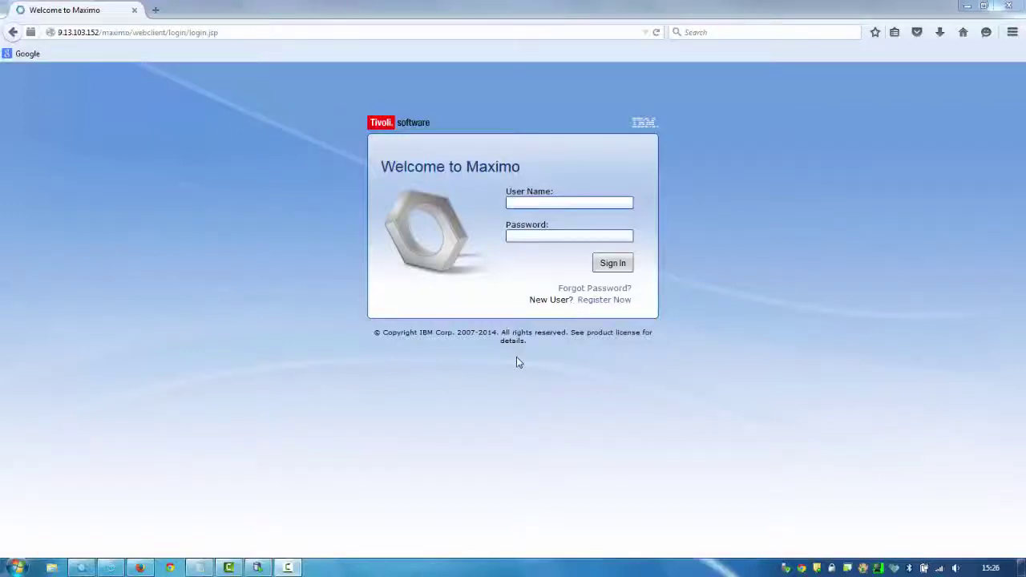
# Sign in to Maximo as maxadmin to reach the Start Center.
pyautogui.click(542, 202)
pyautogui.write('maxadmin')
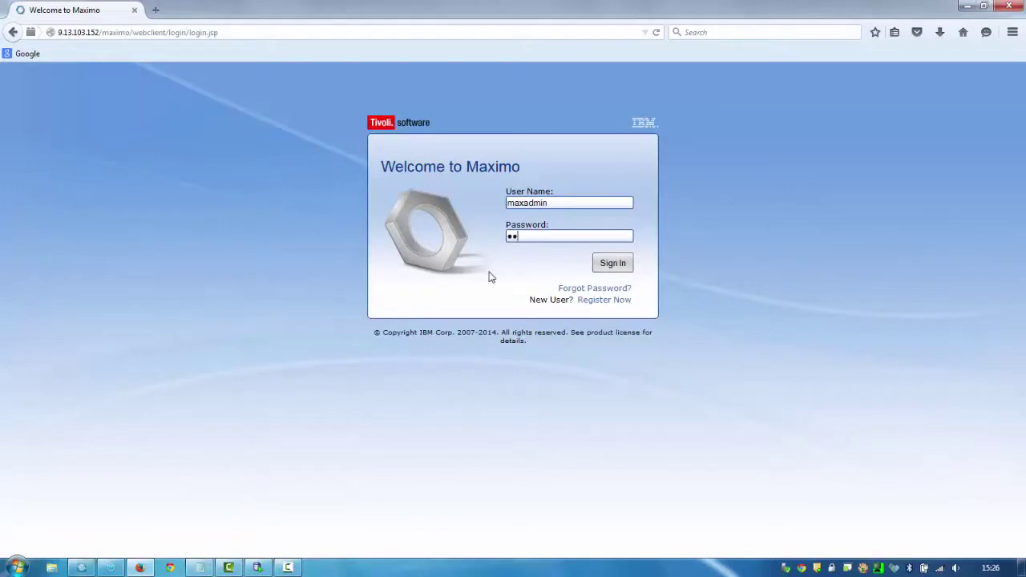
pyautogui.press('Return')
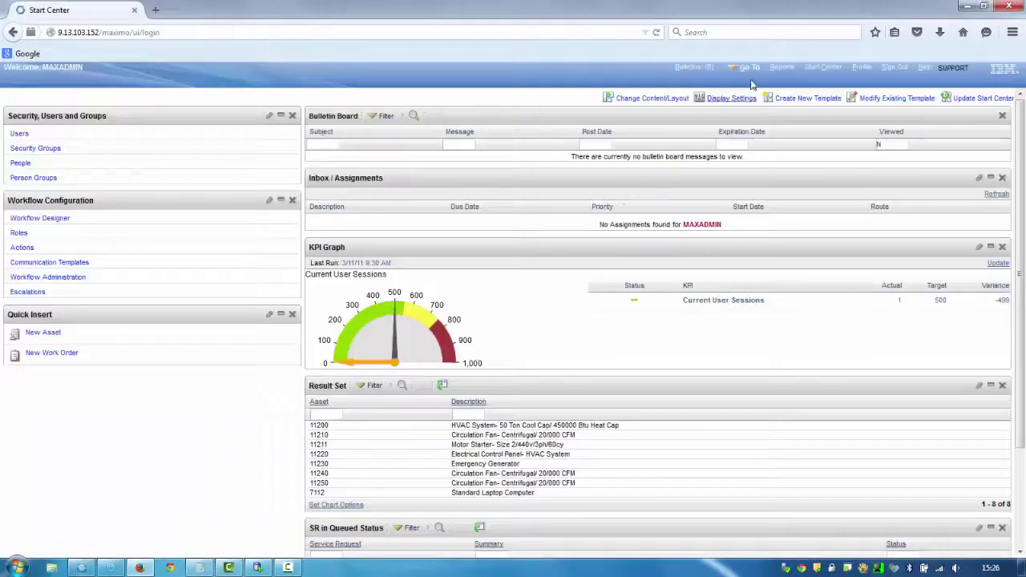
# In Database Configuration, define object MYCUSTOMOBJ, 'My custom object', flagged as a main object.
pyautogui.click(749, 71)
pyautogui.moveTo(774, 305)
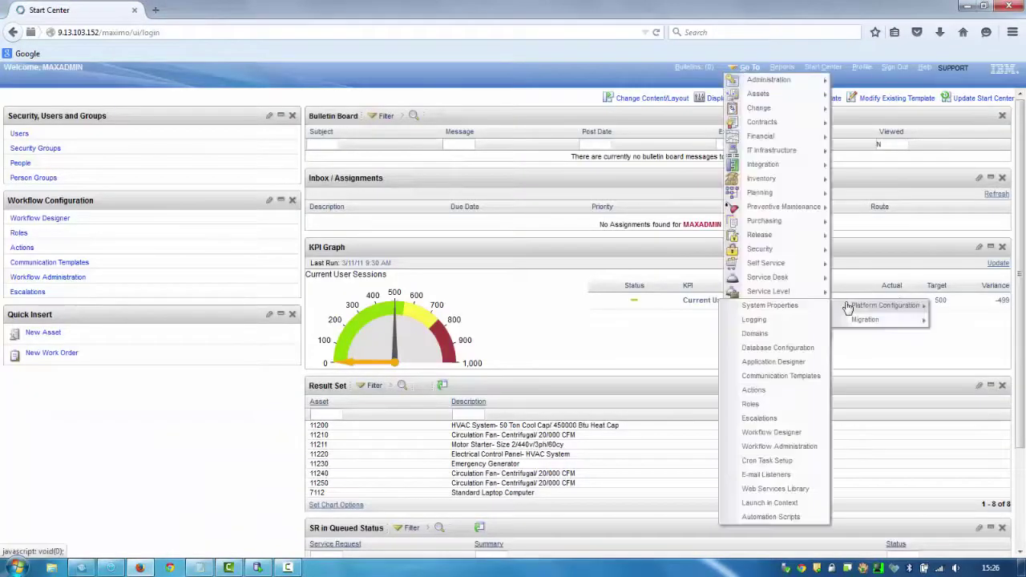
pyautogui.click(778, 348)
pyautogui.click(332, 100)
pyautogui.write('mycustomob')
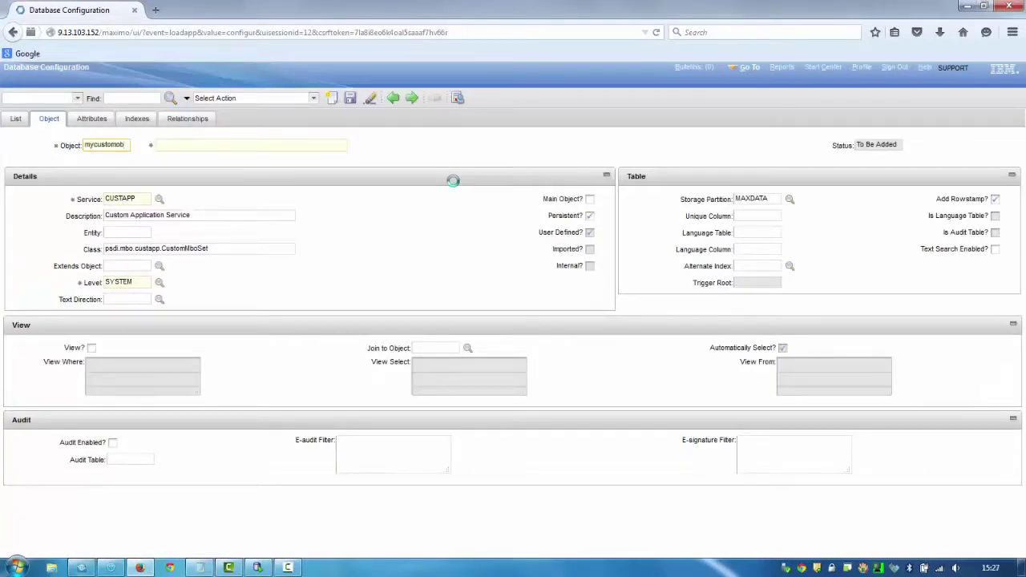
pyautogui.write('j')
pyautogui.press('Tab')
pyautogui.write('My custom object')
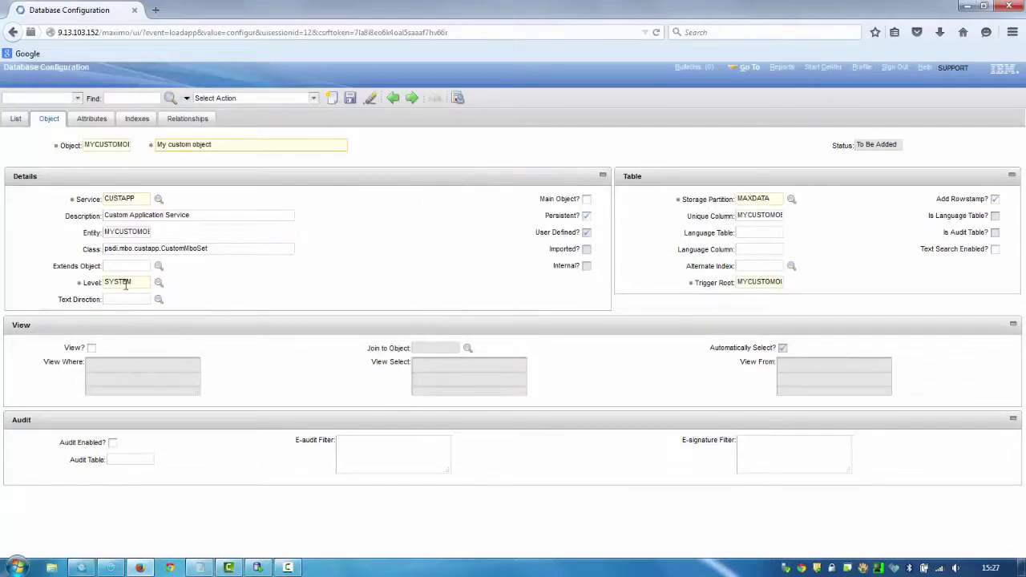
pyautogui.click(586, 199)
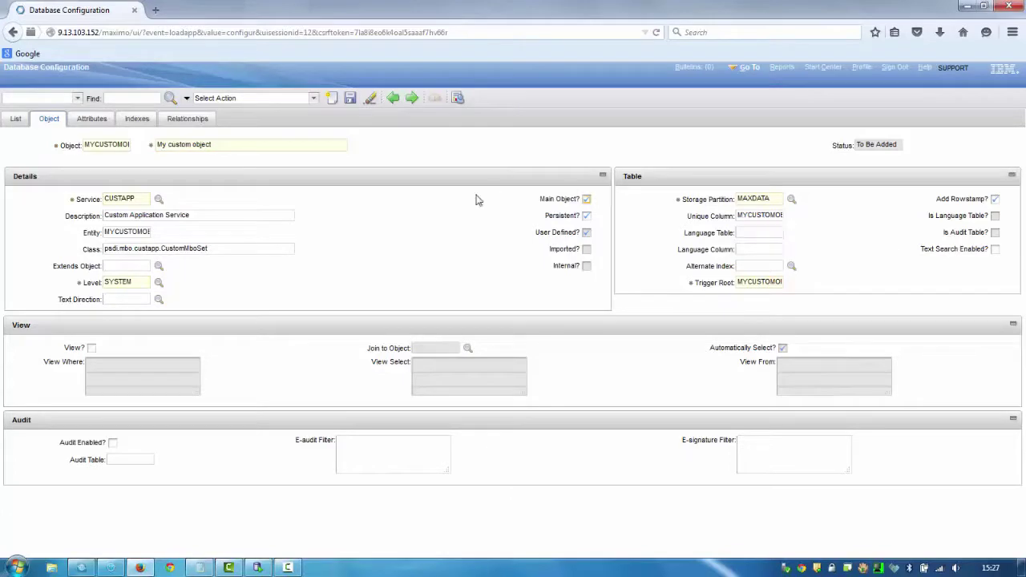
pyautogui.click(94, 122)
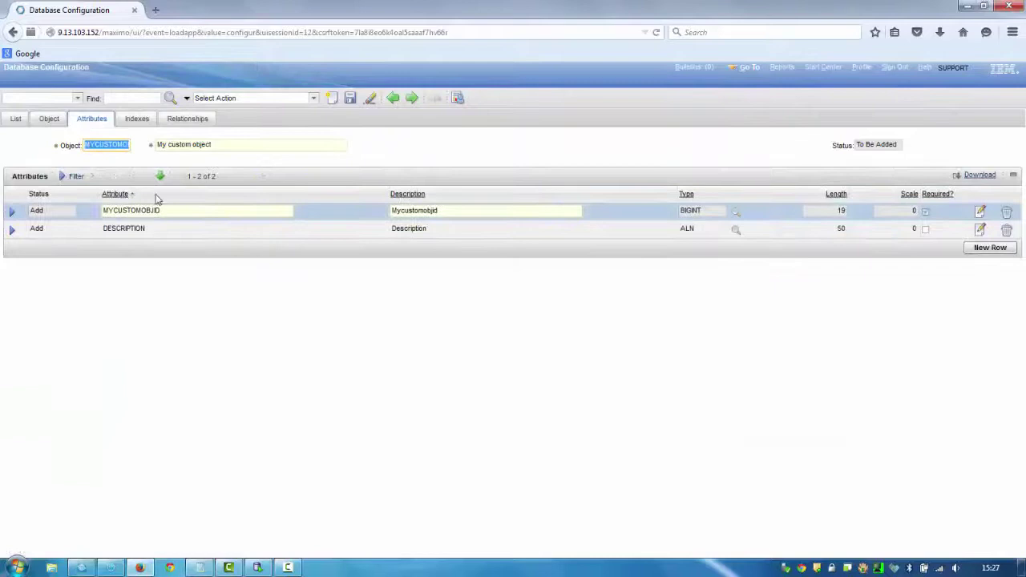
# Save the MYCUSTOMOBJ record and go back to the database object list.
pyautogui.click(351, 98)
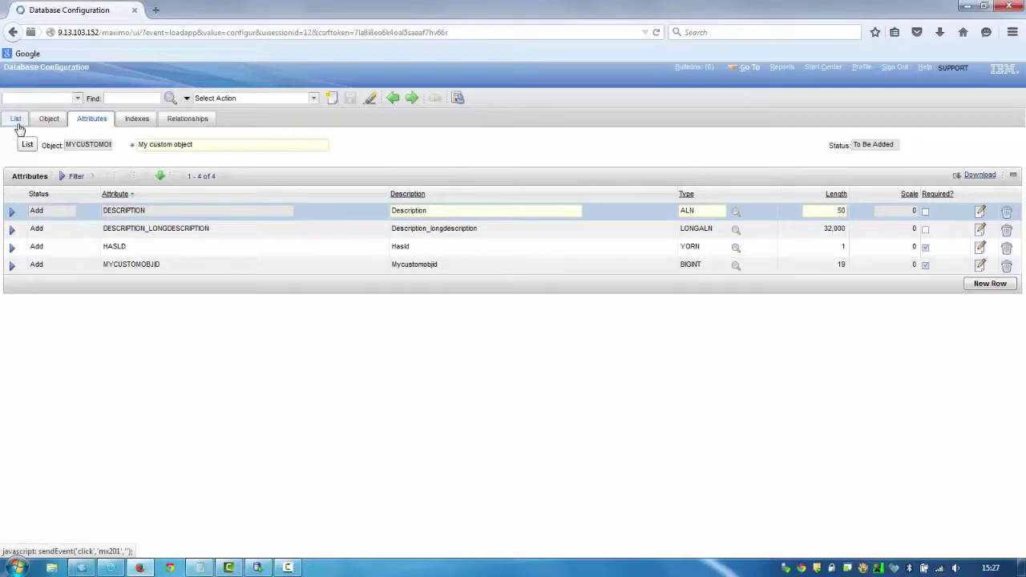
pyautogui.click(17, 125)
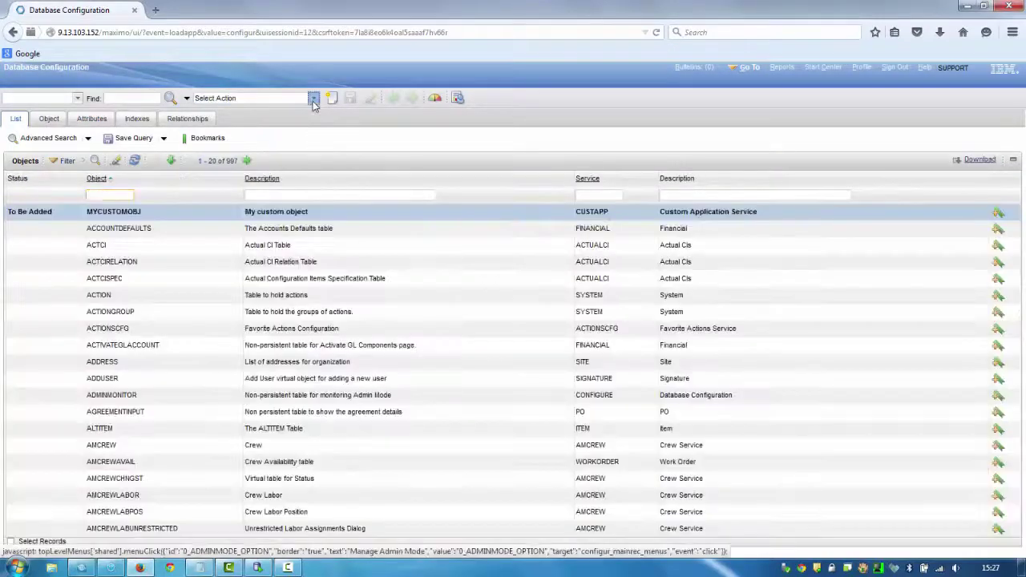
pyautogui.click(314, 97)
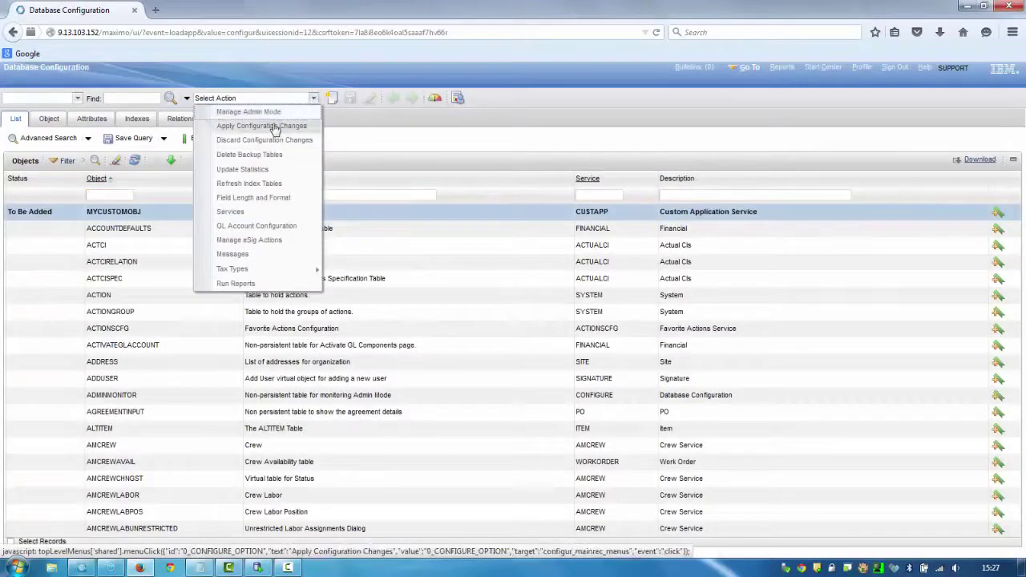
pyautogui.click(274, 127)
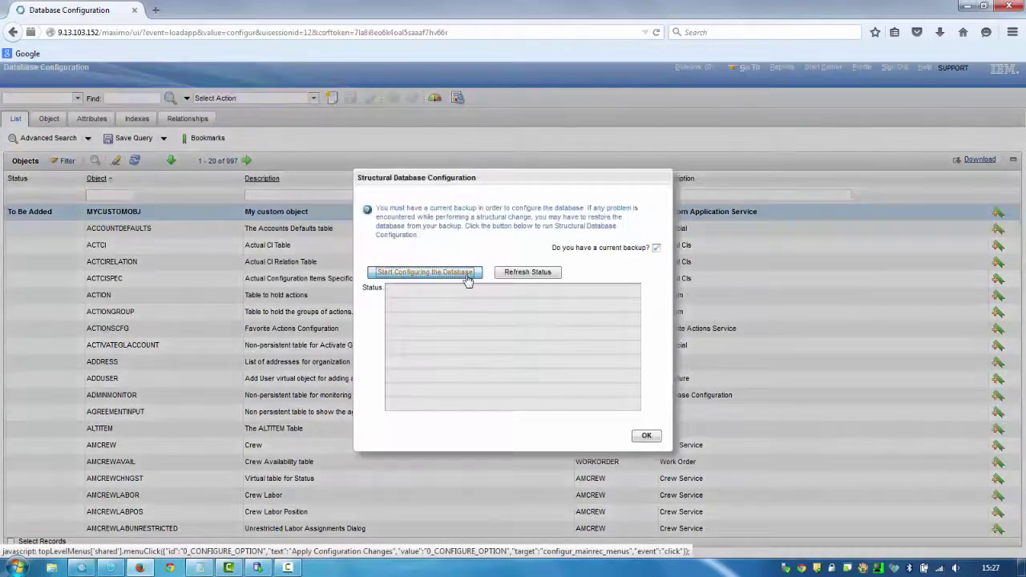
pyautogui.click(469, 277)
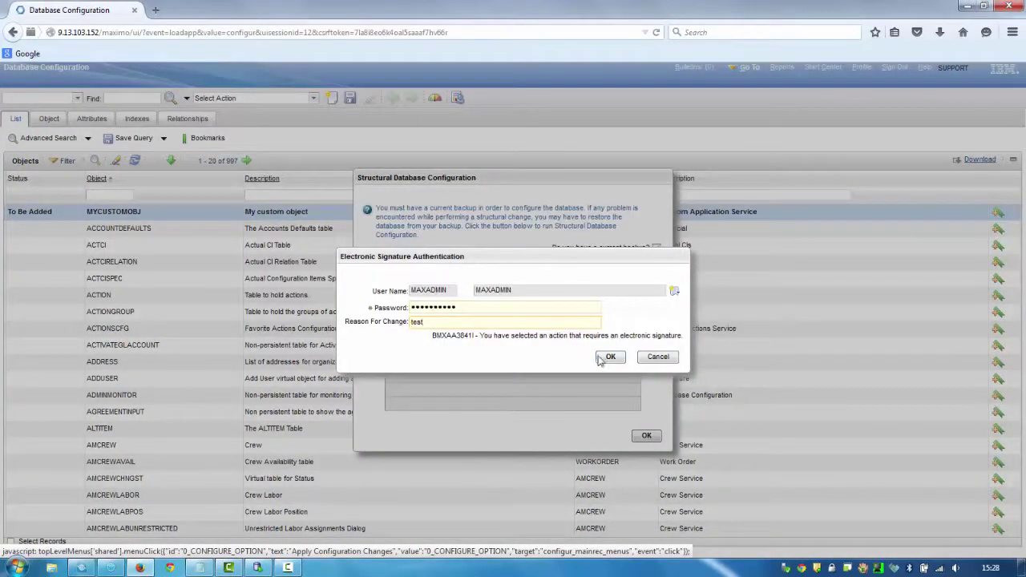
pyautogui.click(607, 359)
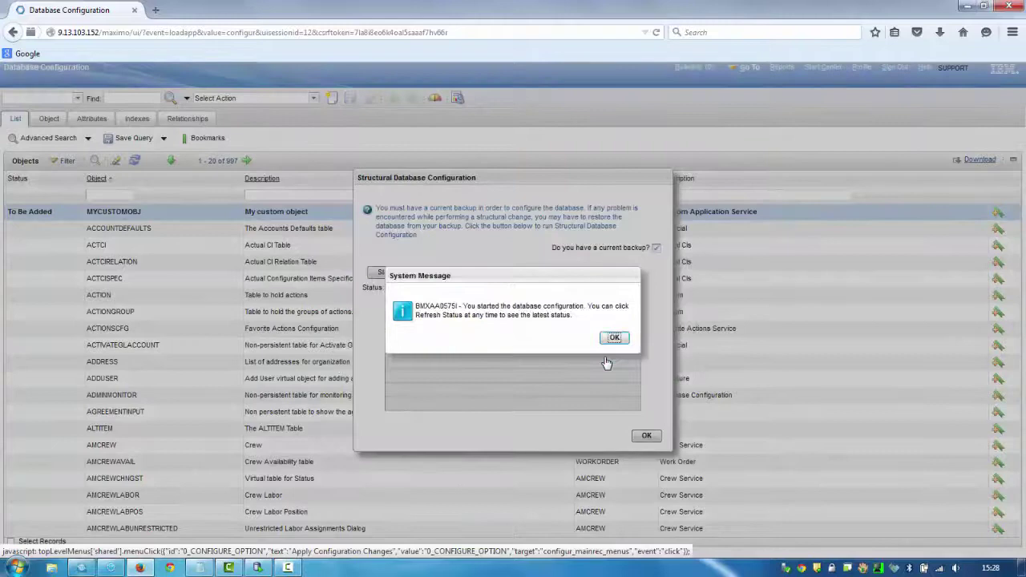
pyautogui.click(614, 341)
pyautogui.click(536, 275)
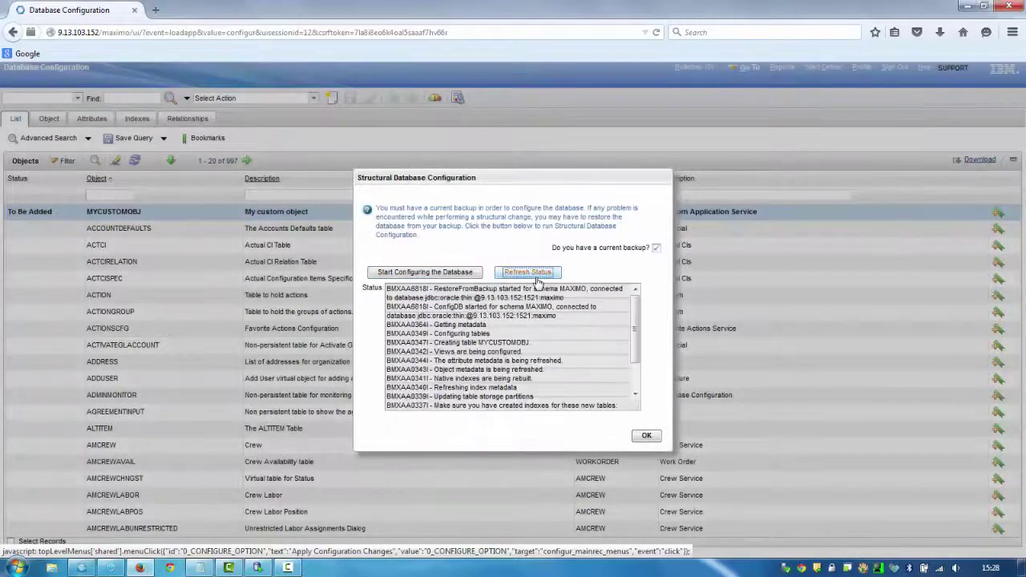
pyautogui.click(536, 275)
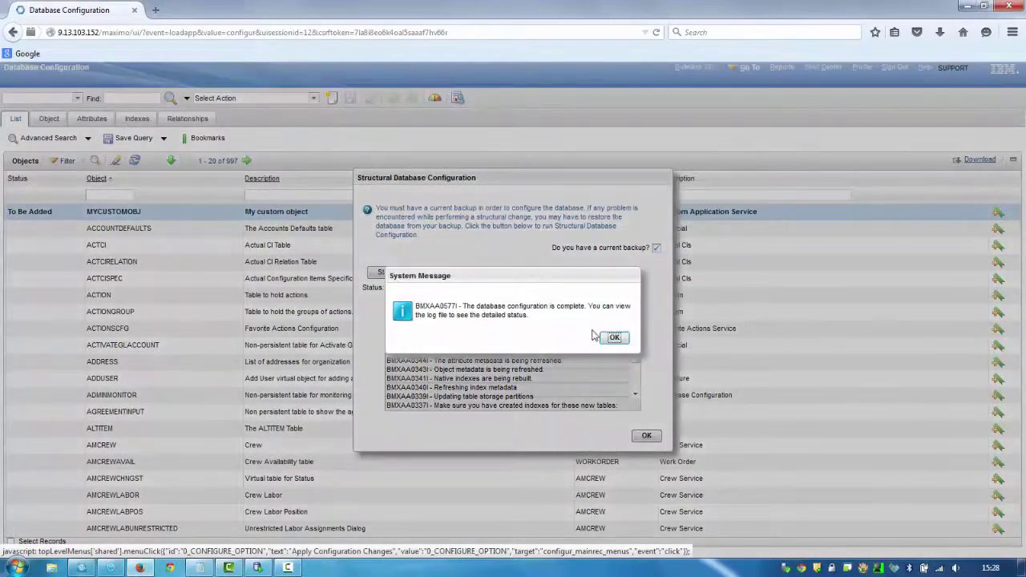
pyautogui.click(611, 338)
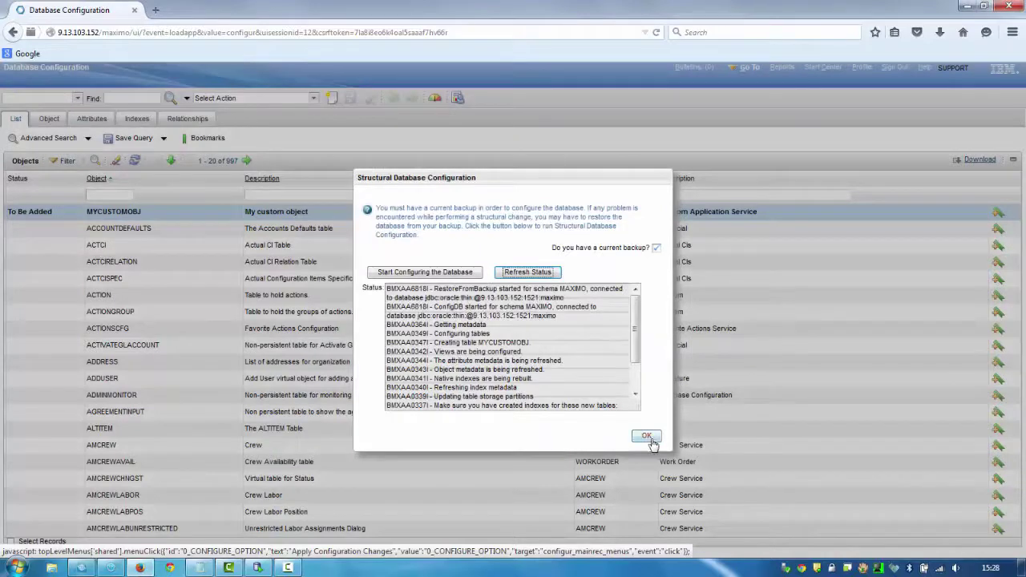
pyautogui.click(648, 437)
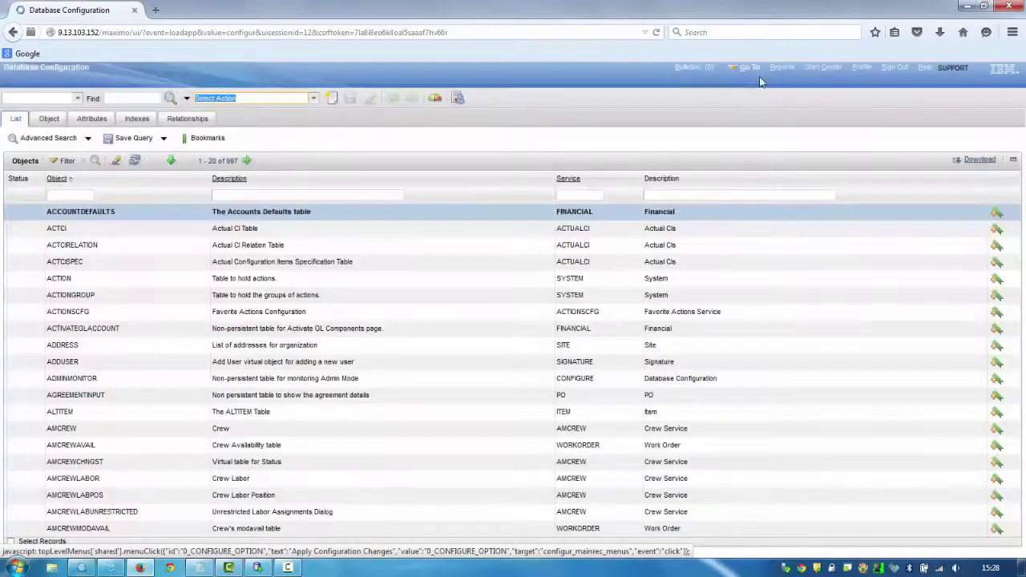
# Start a new application record in Application Designer.
pyautogui.click(750, 68)
pyautogui.moveTo(774, 306)
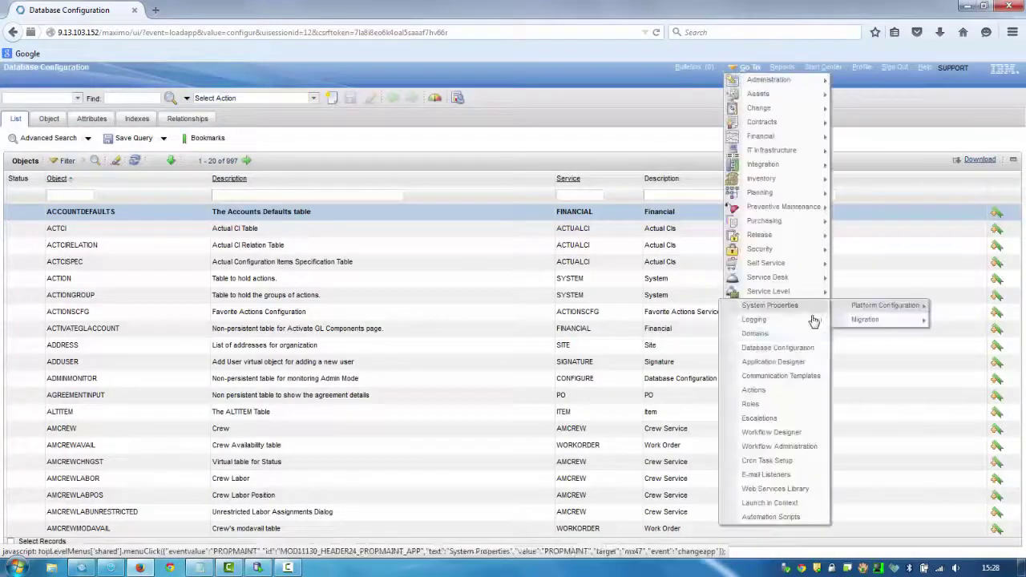
pyautogui.click(784, 367)
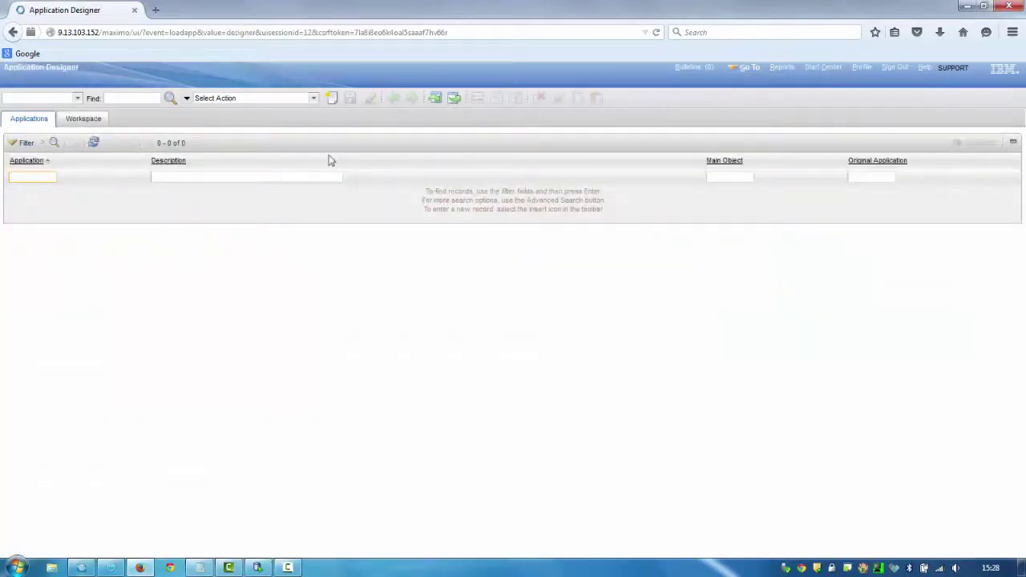
pyautogui.click(332, 99)
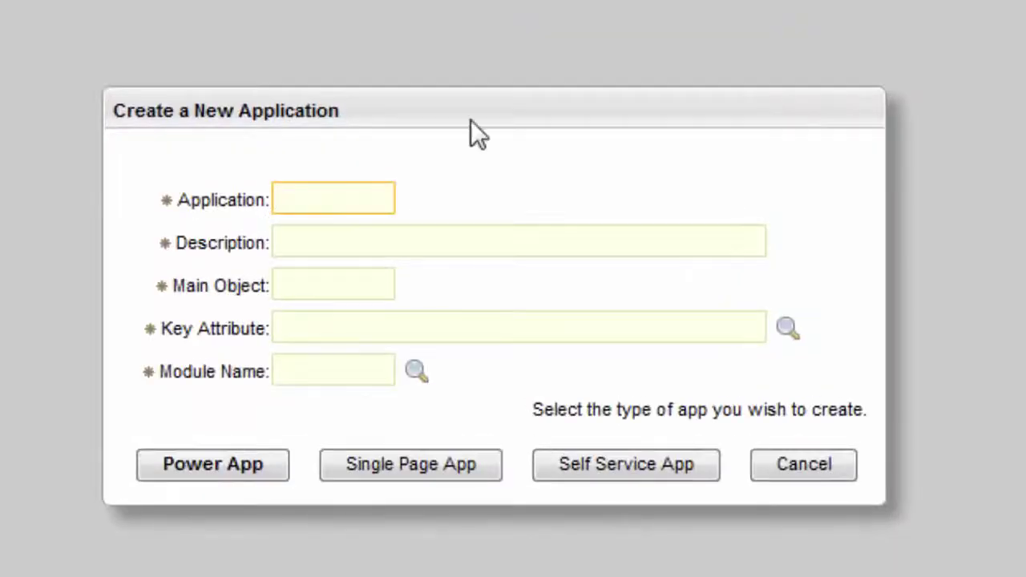
# Name the application MYCUSTAPP, 'My Custom App', with main object MYCUSTOMOBJ.
pyautogui.write('my')
pyautogui.write('cust')
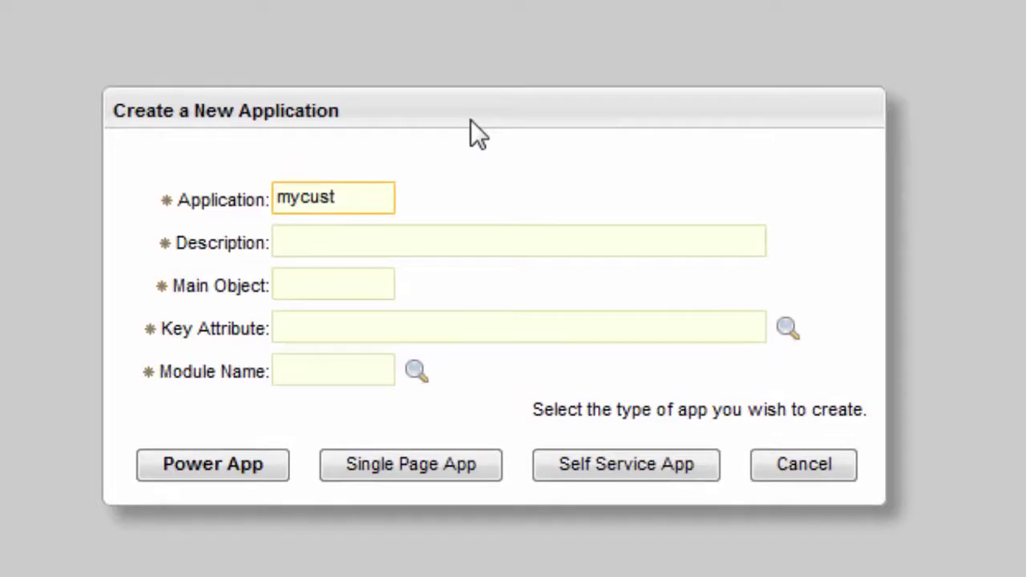
pyautogui.write('app')
pyautogui.press('Tab')
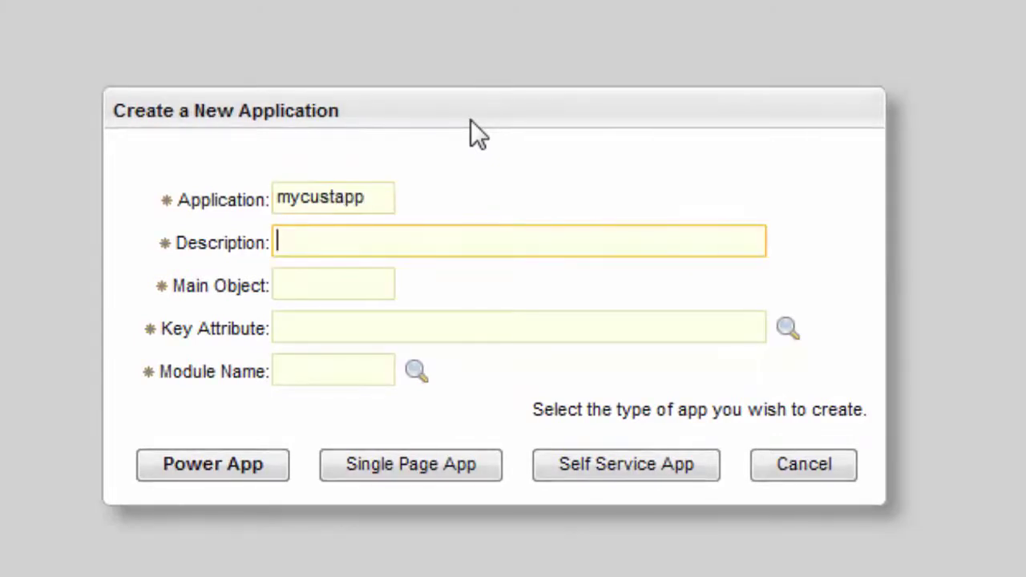
pyautogui.write('My ')
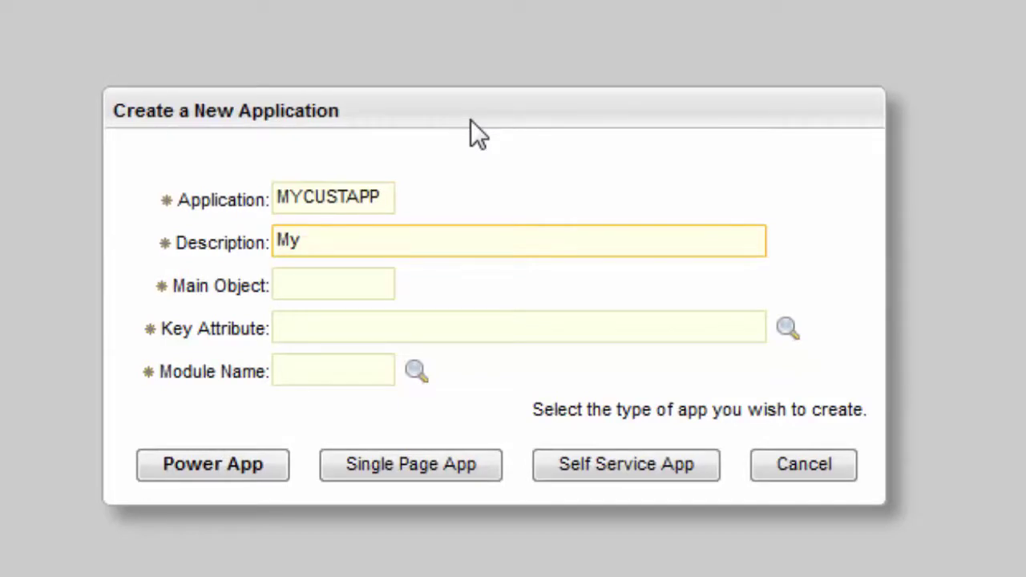
pyautogui.write('Custom ')
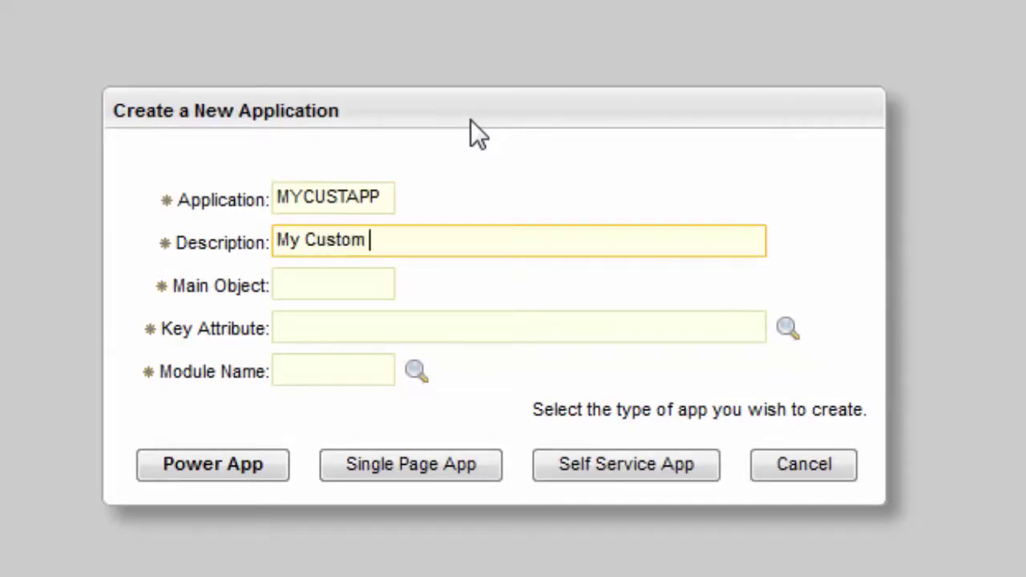
pyautogui.write('App')
pyautogui.press('Tab')
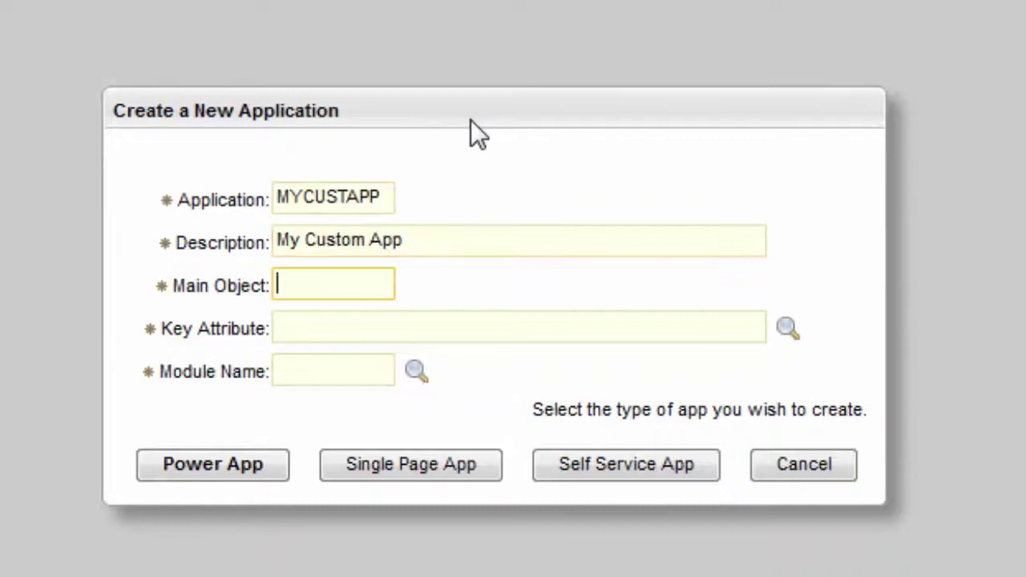
pyautogui.write('mycustom')
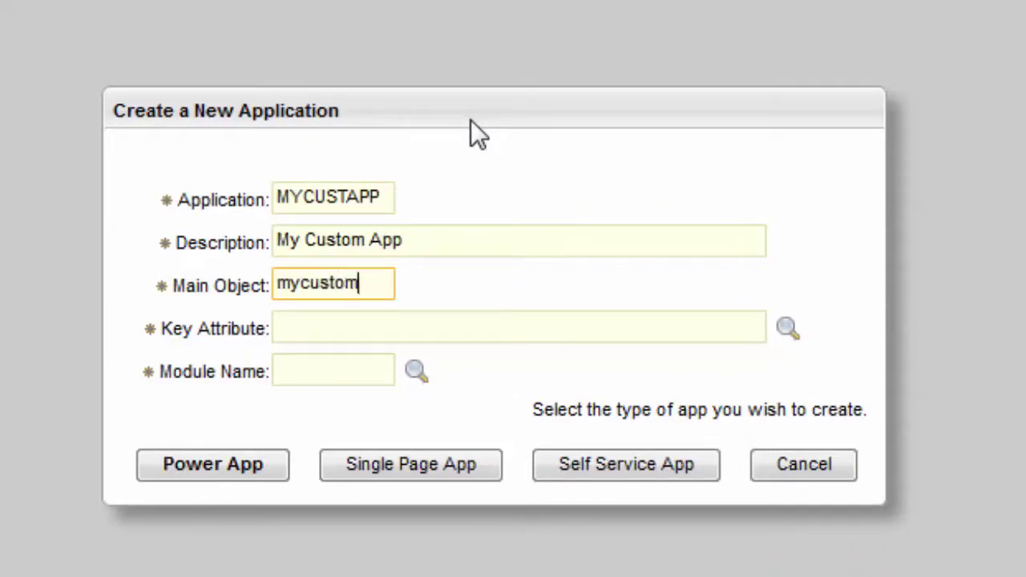
pyautogui.write('obj')
pyautogui.press('Tab')
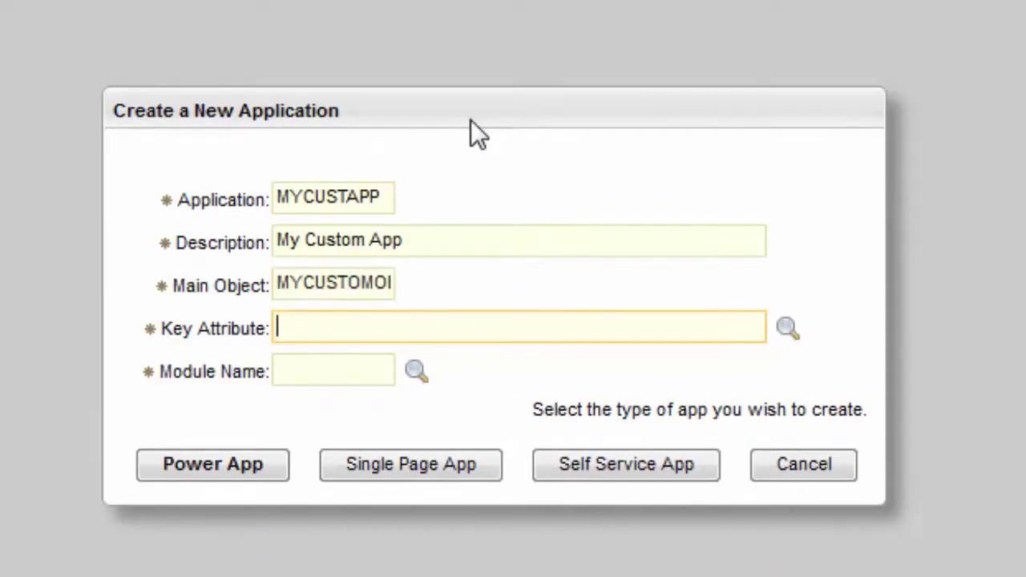
# Set key attribute MYCUSTOMOBJID and module WO, create it as a Power App, and view its Main tab.
pyautogui.click(788, 341)
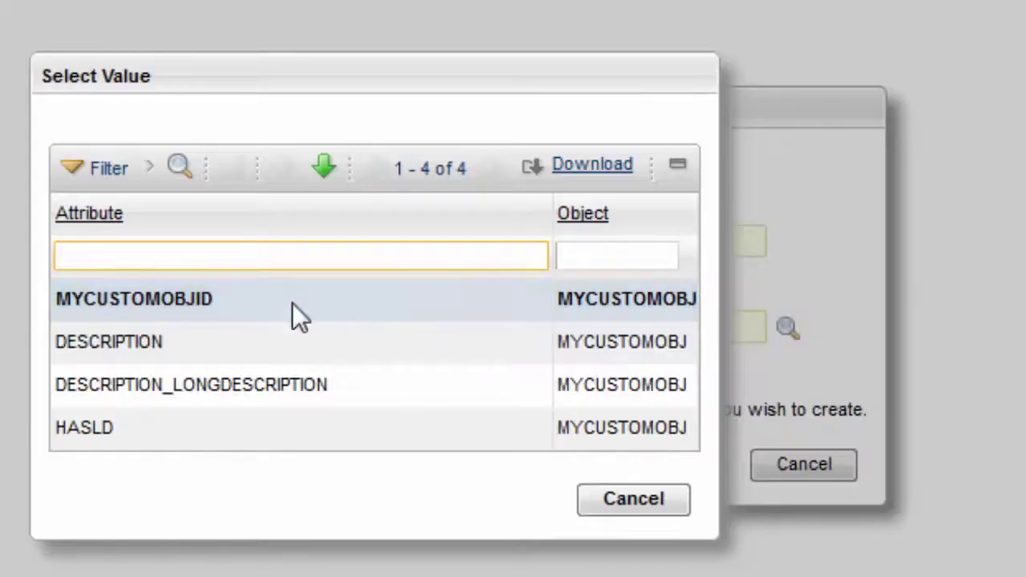
pyautogui.click(186, 305)
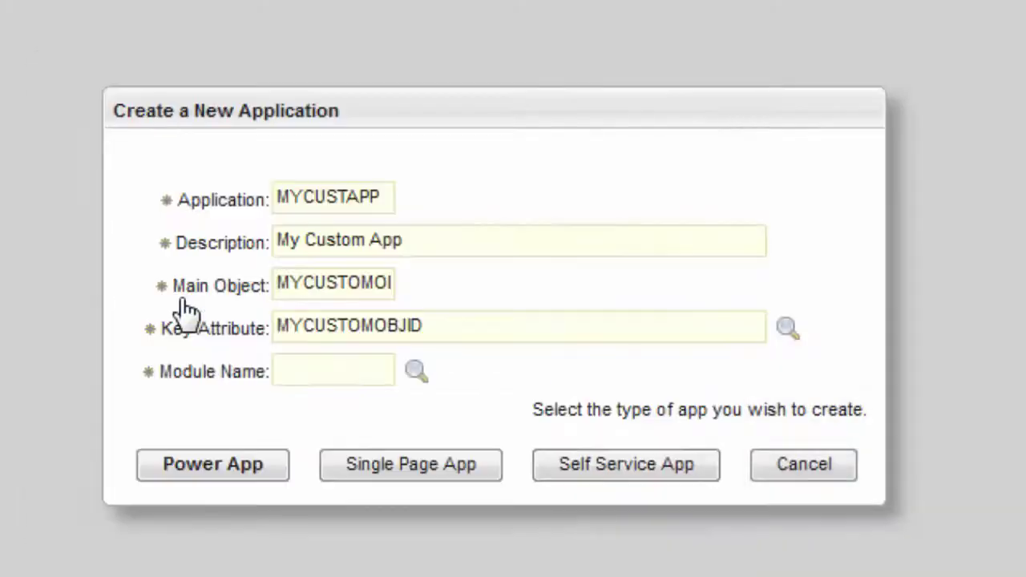
pyautogui.click(371, 369)
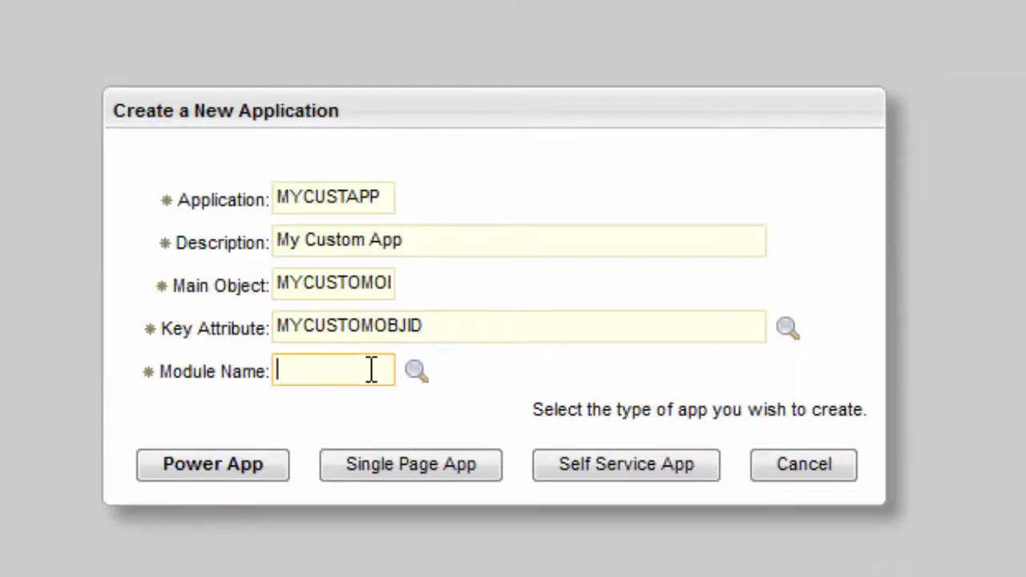
pyautogui.click(421, 374)
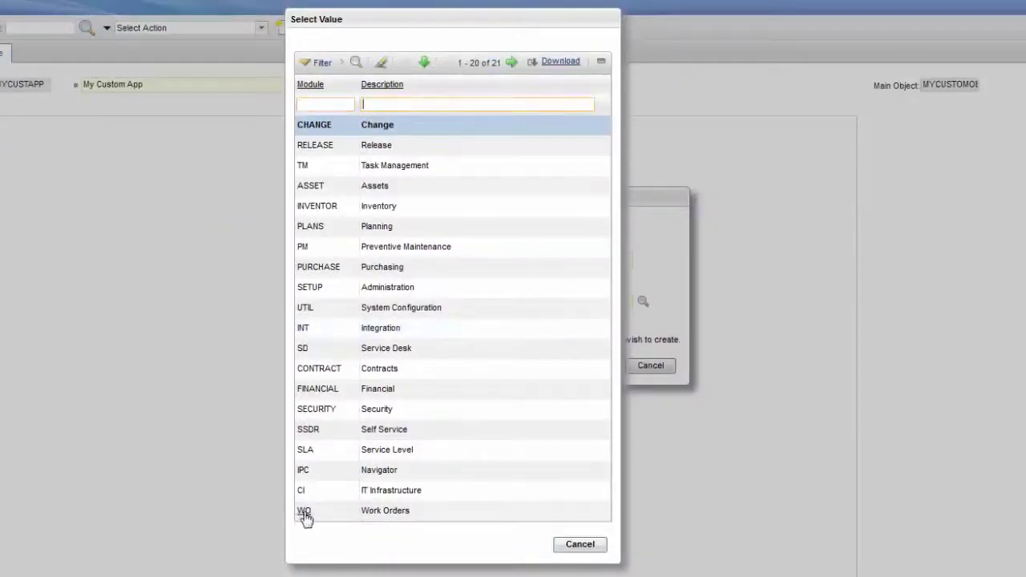
pyautogui.click(305, 513)
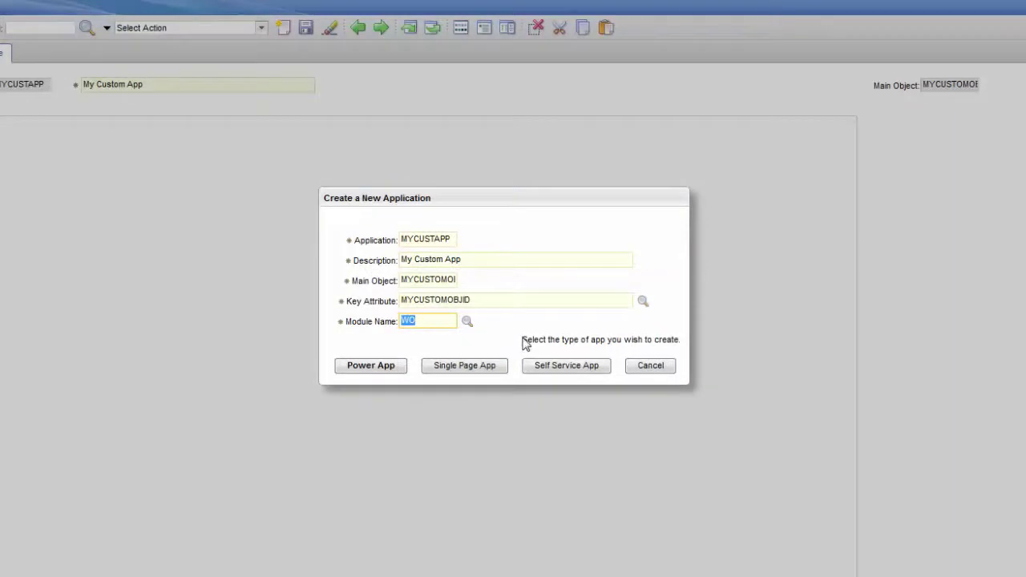
pyautogui.click(375, 369)
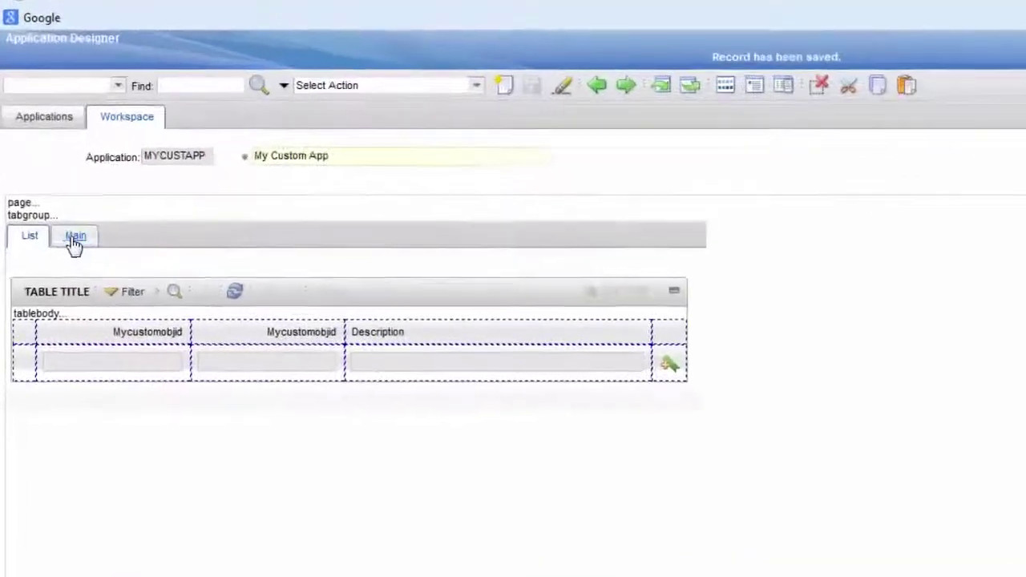
pyautogui.click(51, 197)
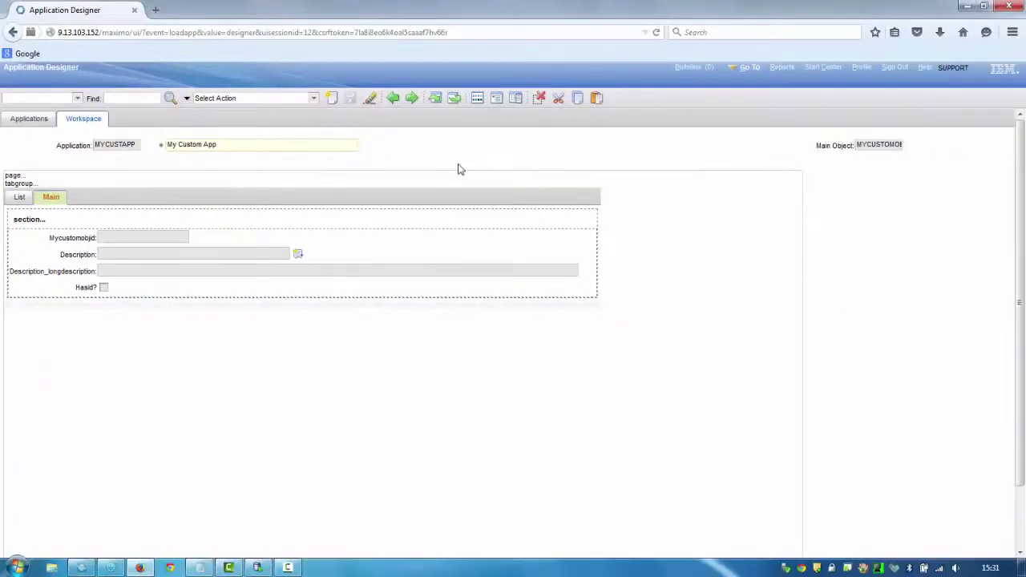
# Find 'mycustomobj' in Database Configuration and show MYCUSTOMOBJ's four attributes.
pyautogui.click(745, 68)
pyautogui.moveTo(770, 304)
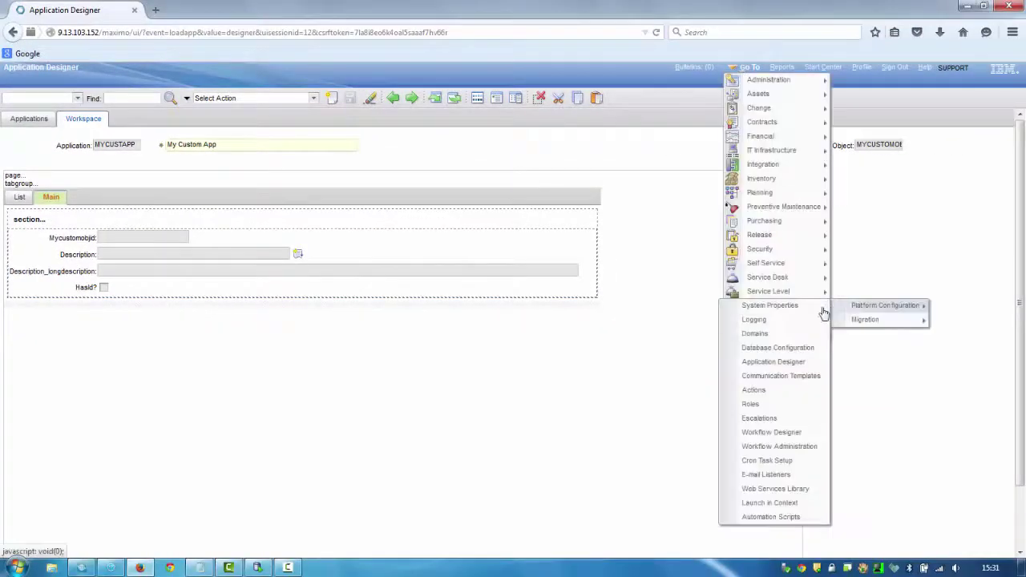
pyautogui.click(778, 348)
pyautogui.write('mycustomobj')
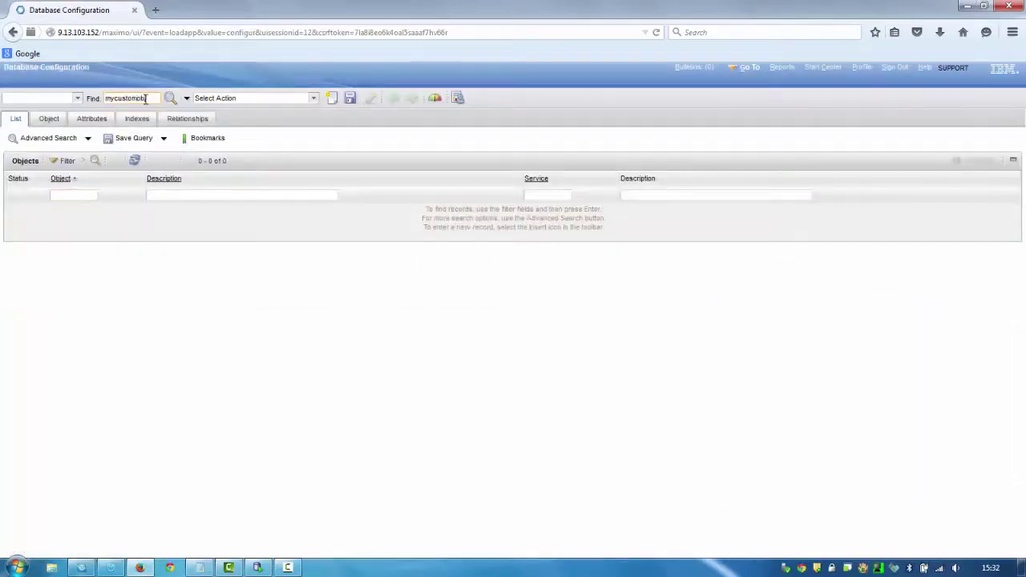
pyautogui.press('Return')
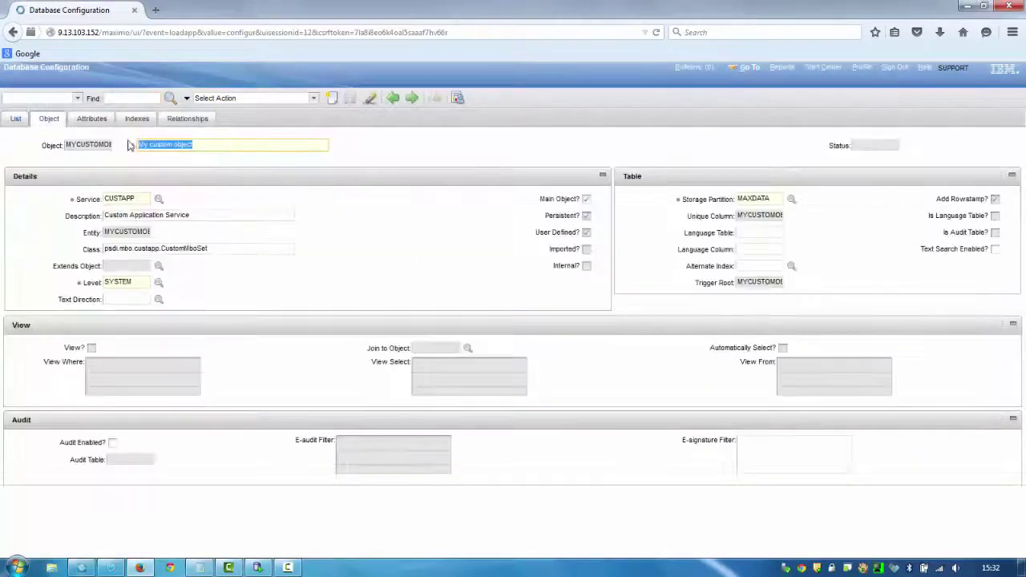
pyautogui.click(91, 119)
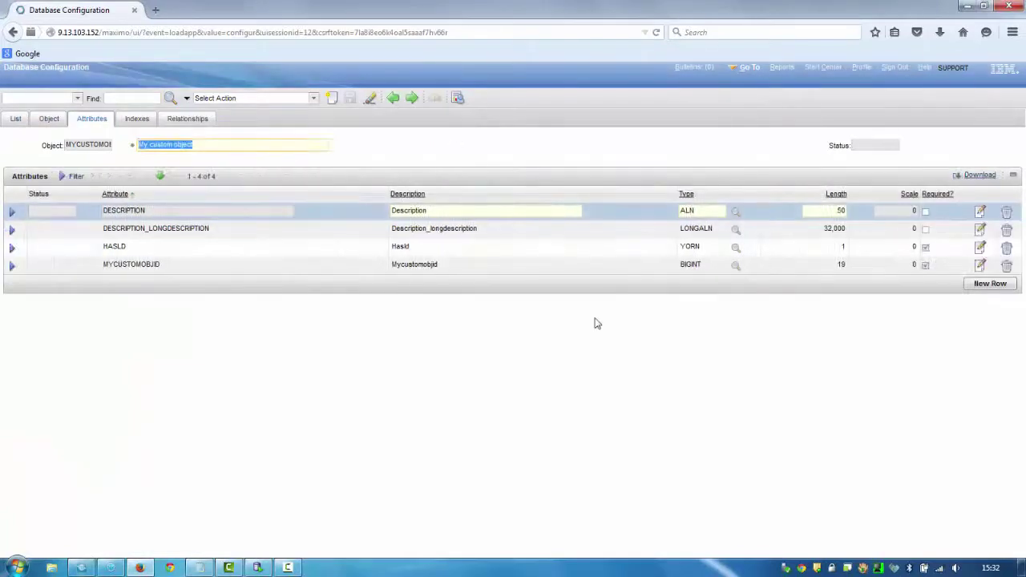
# Add attribute MYCUSTOMOBJNUM, 'Custom Object Number', with WILDCARD search type, and save it.
pyautogui.click(989, 283)
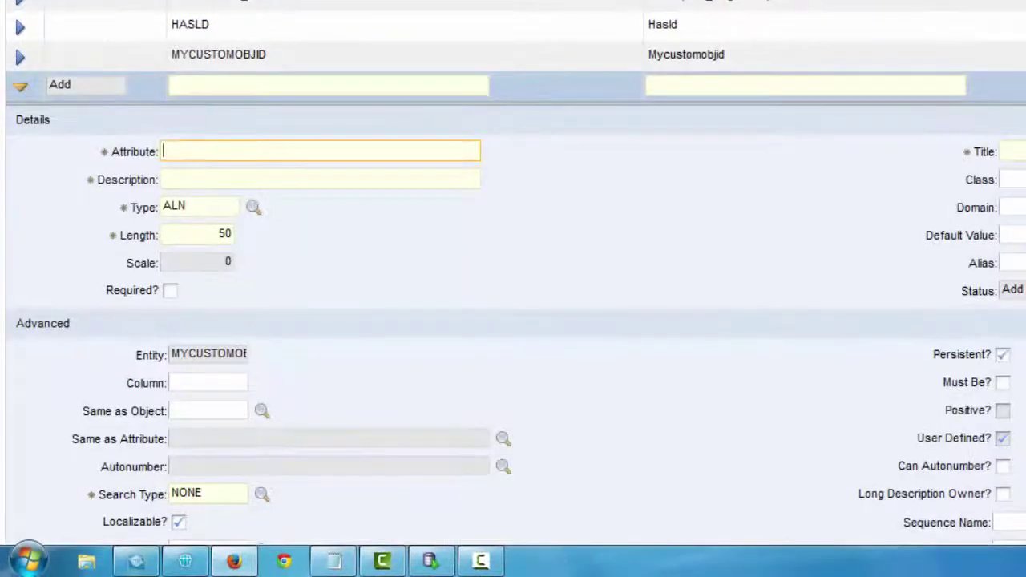
pyautogui.write('m')
pyautogui.write('ycustomobjnu')
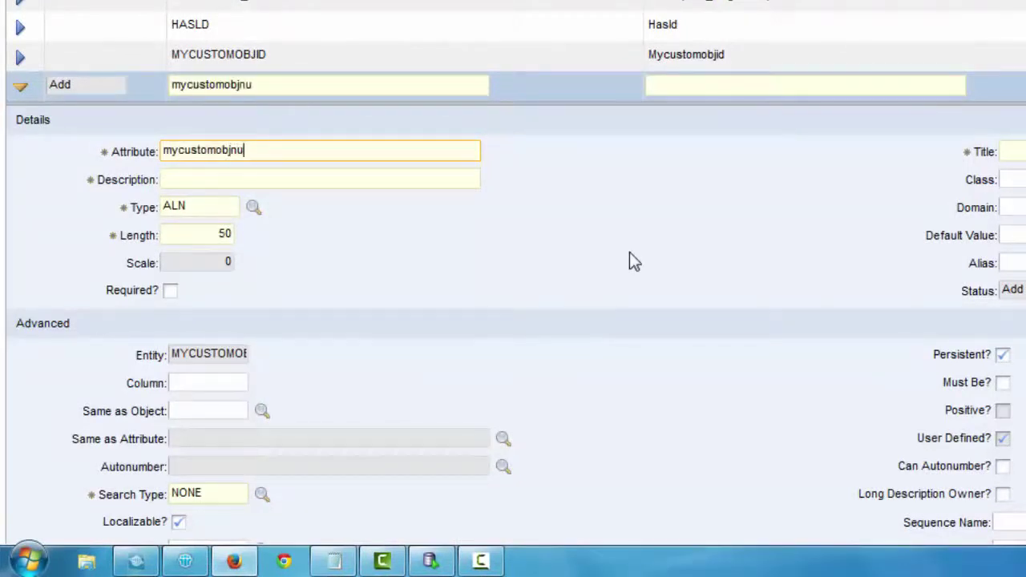
pyautogui.write('m')
pyautogui.press('Tab')
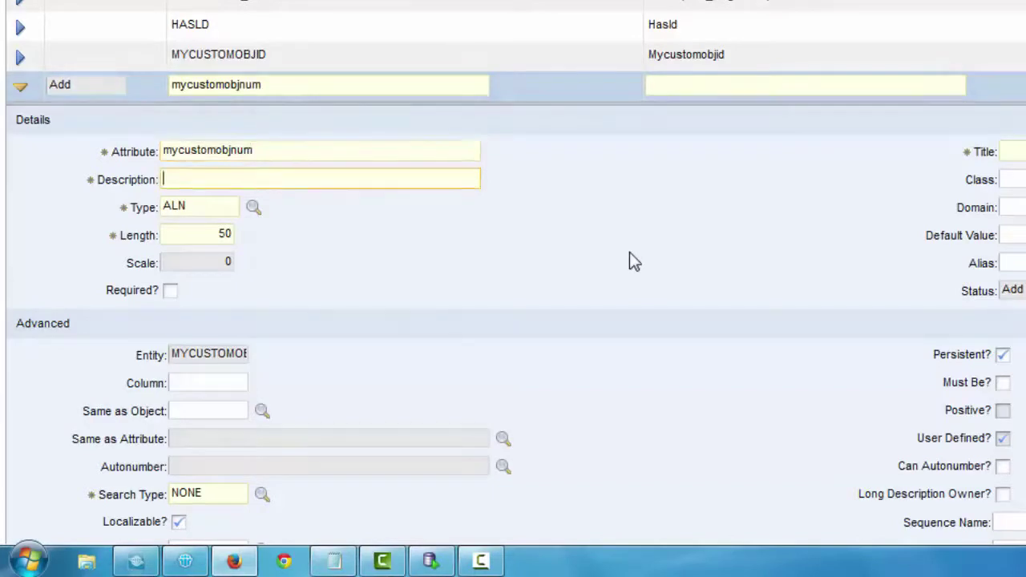
pyautogui.write('Custom ')
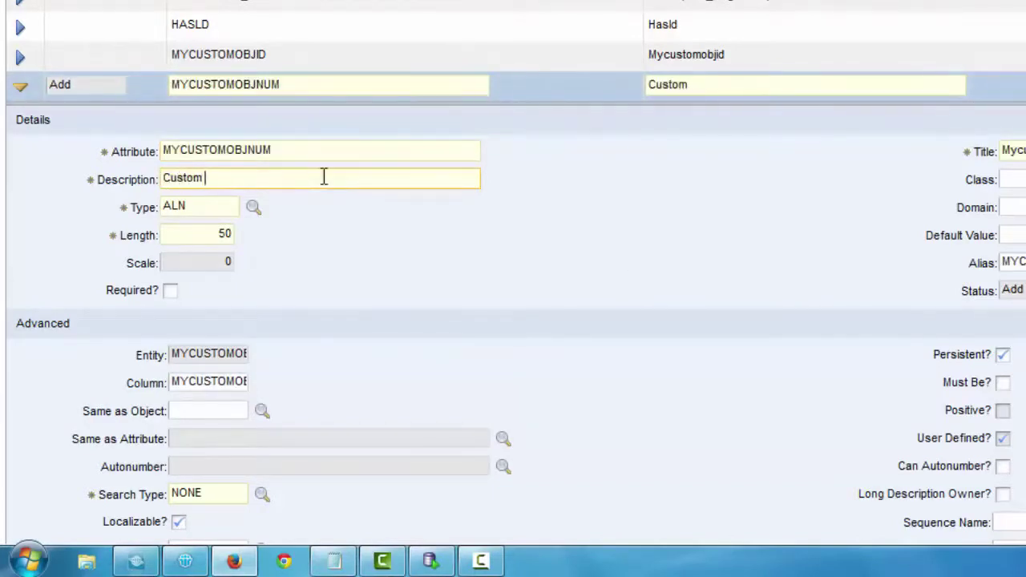
pyautogui.write('Object')
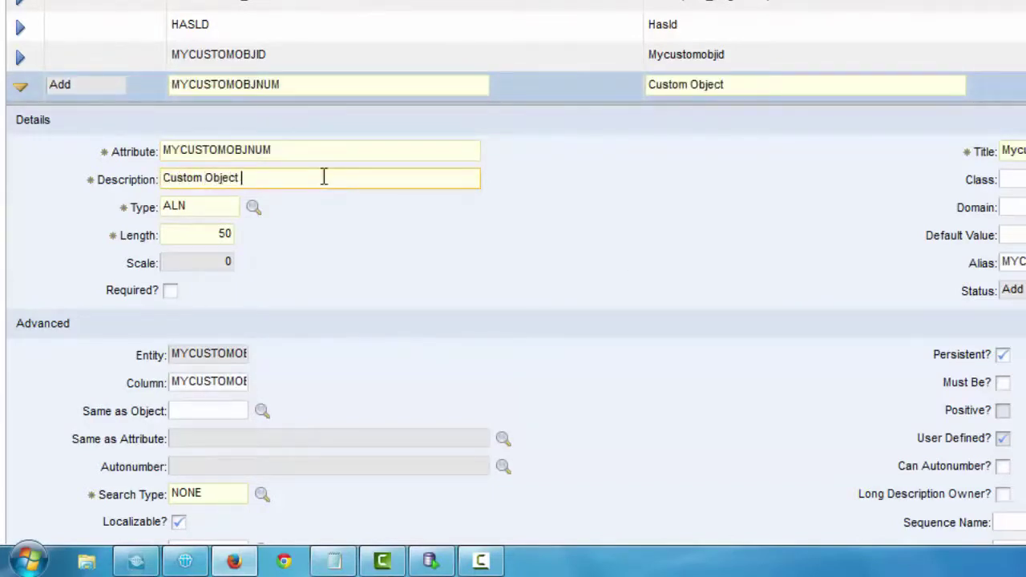
pyautogui.write(' Number')
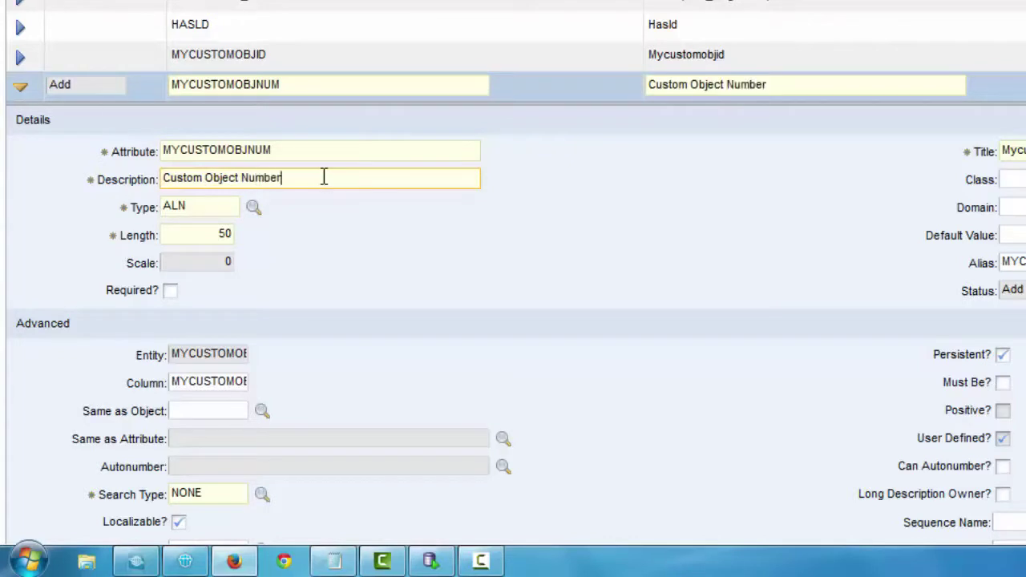
pyautogui.click(573, 226)
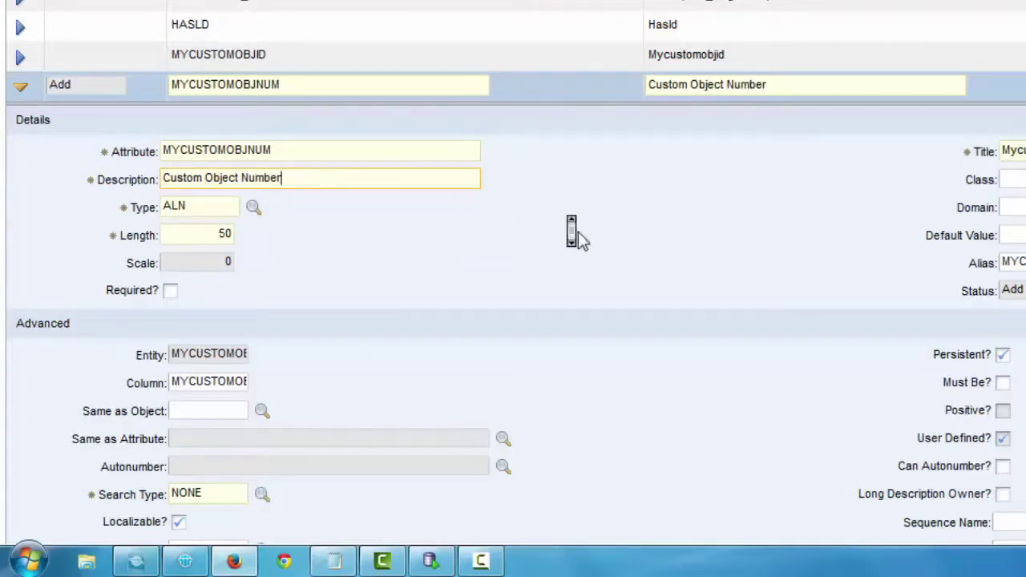
pyautogui.click(271, 495)
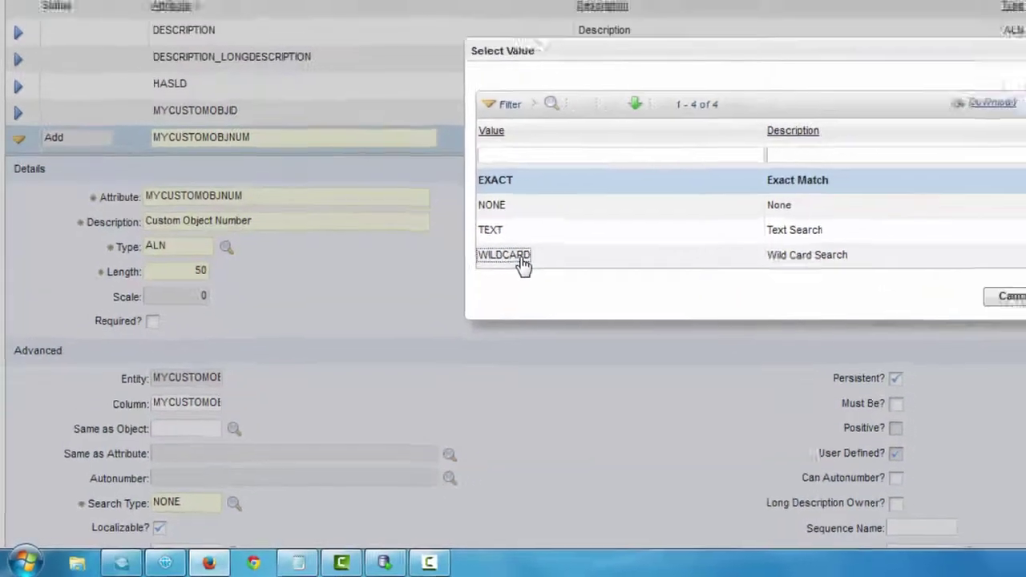
pyautogui.click(587, 227)
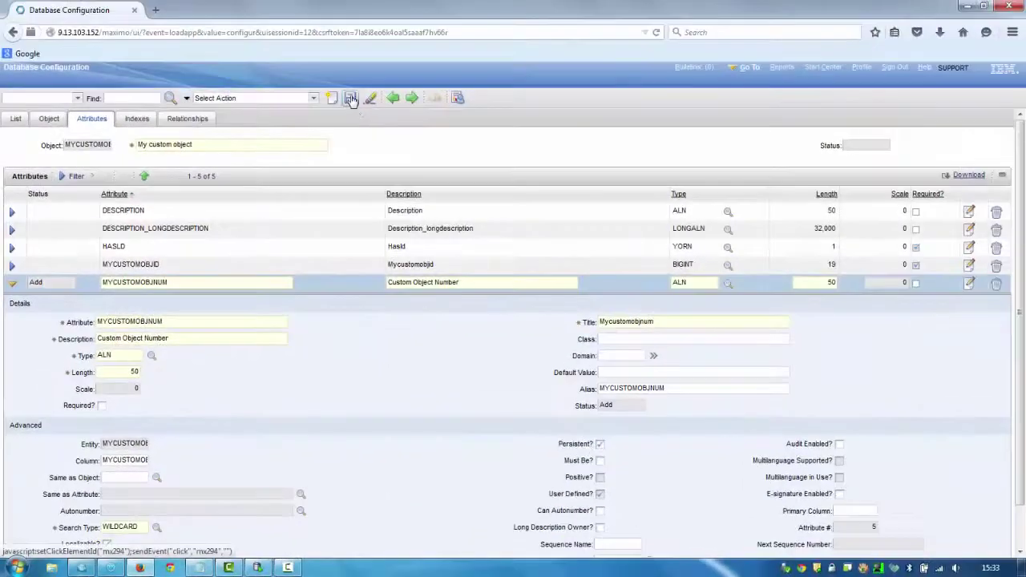
pyautogui.click(351, 98)
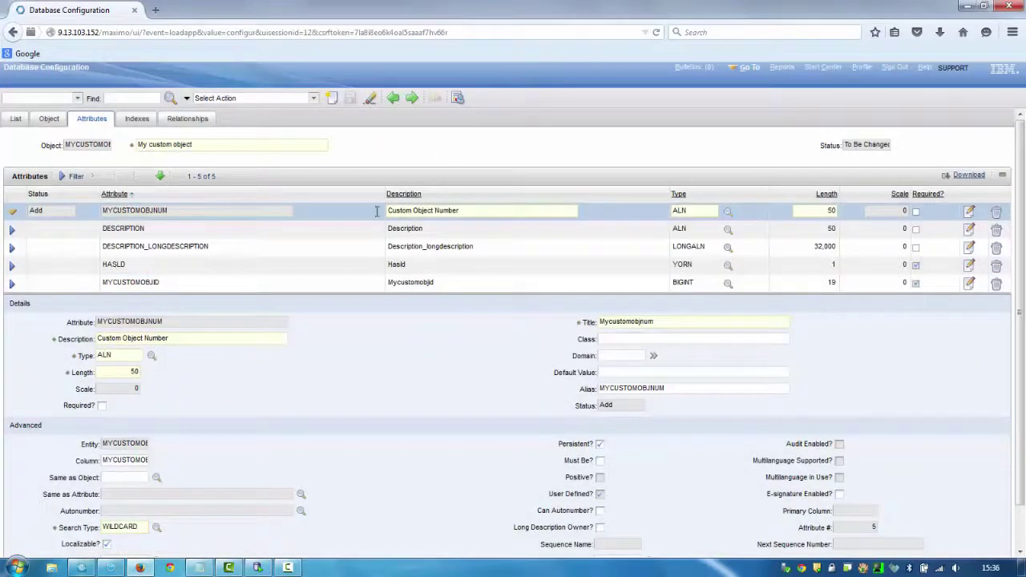
pyautogui.click(15, 118)
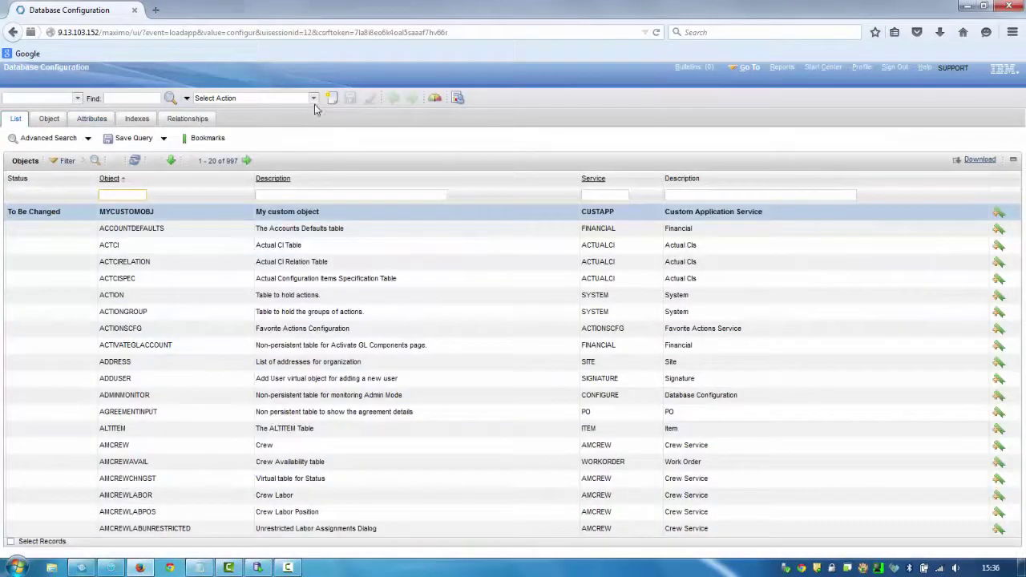
pyautogui.click(314, 98)
pyautogui.click(297, 126)
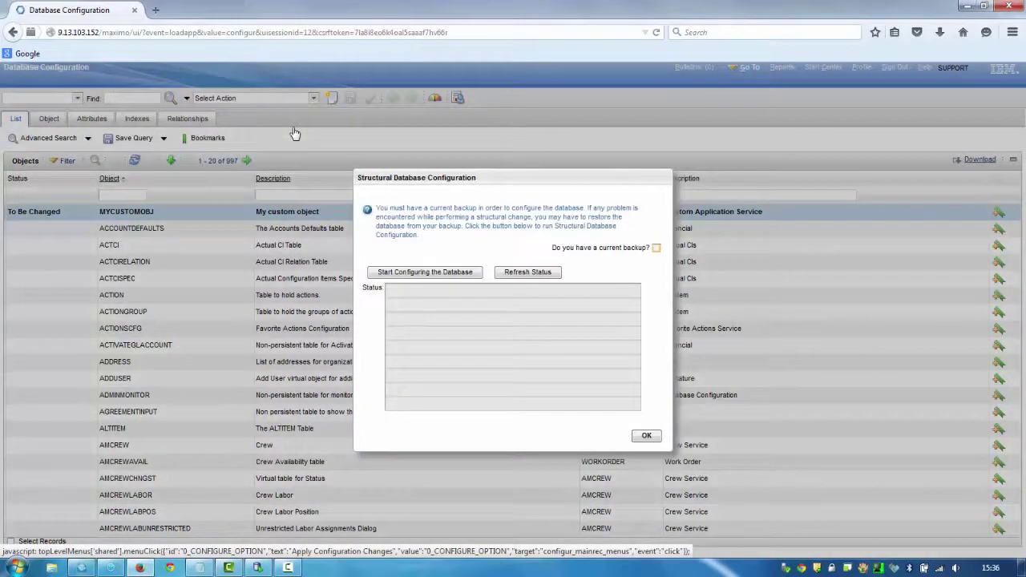
pyautogui.click(656, 247)
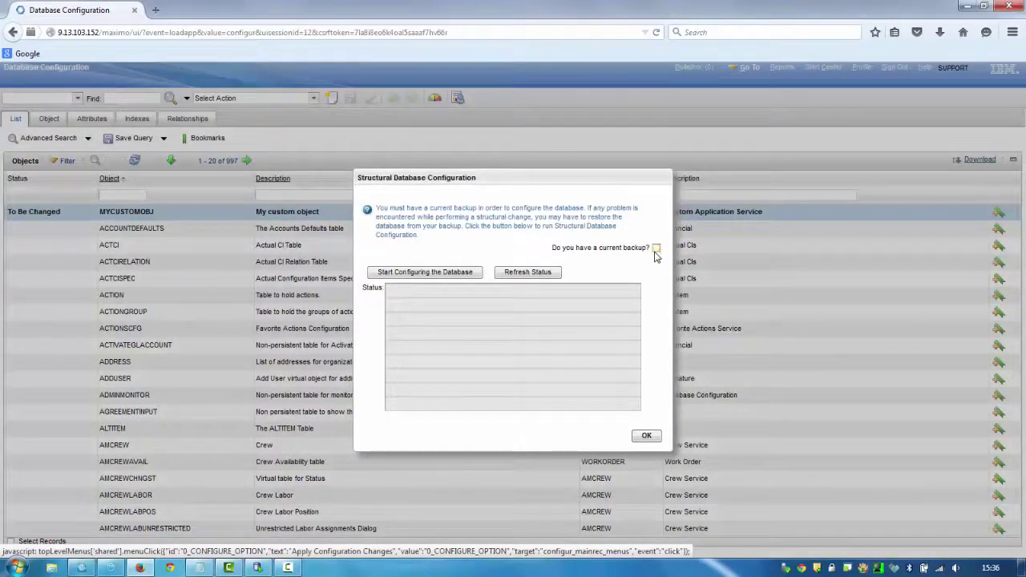
pyautogui.click(437, 277)
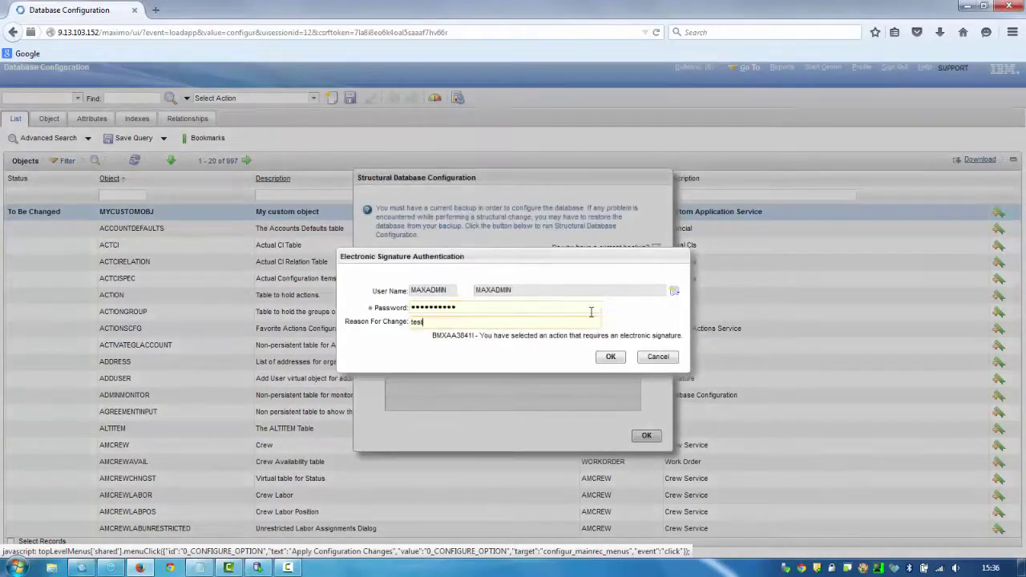
pyautogui.click(611, 358)
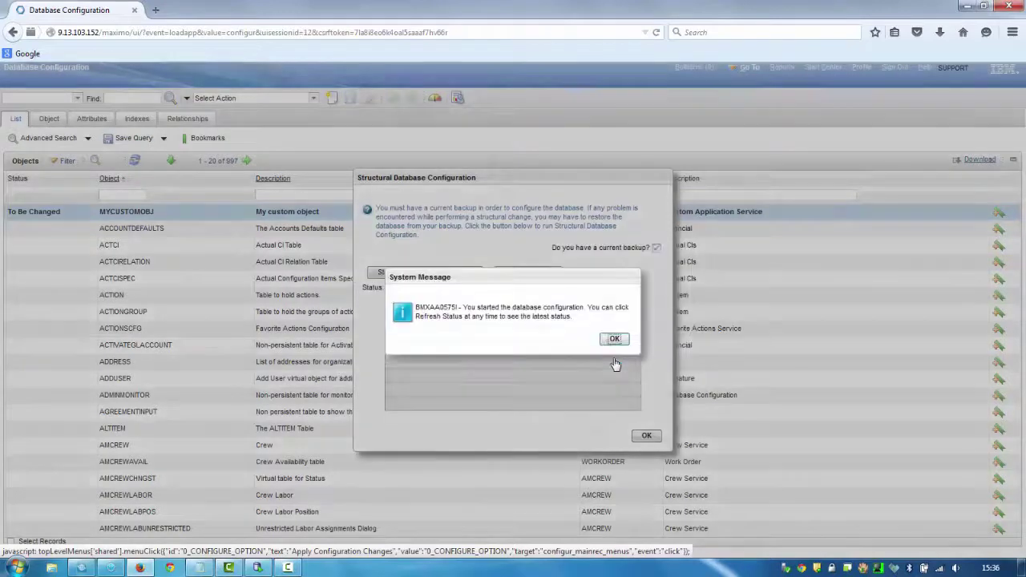
pyautogui.click(613, 339)
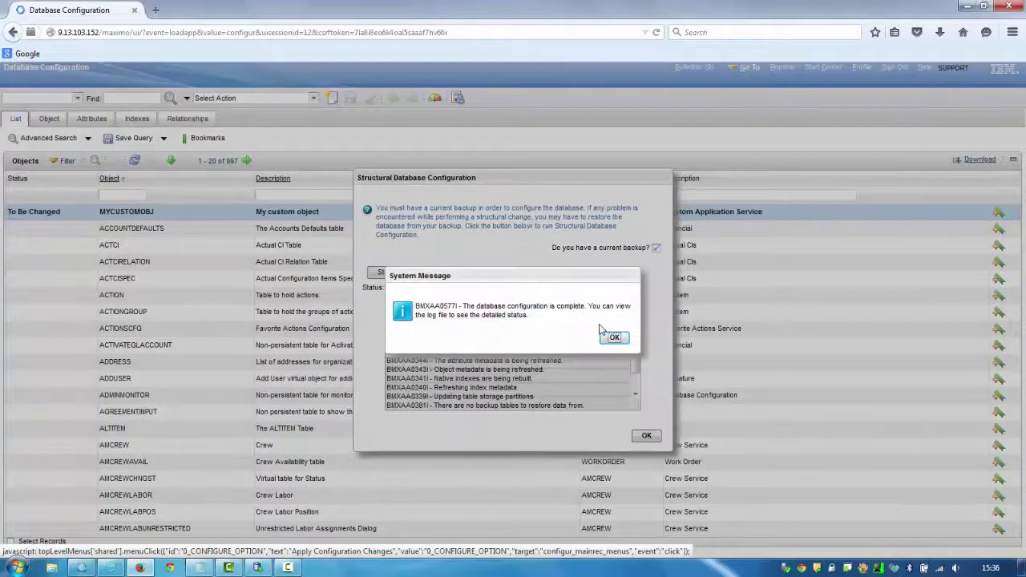
pyautogui.click(615, 338)
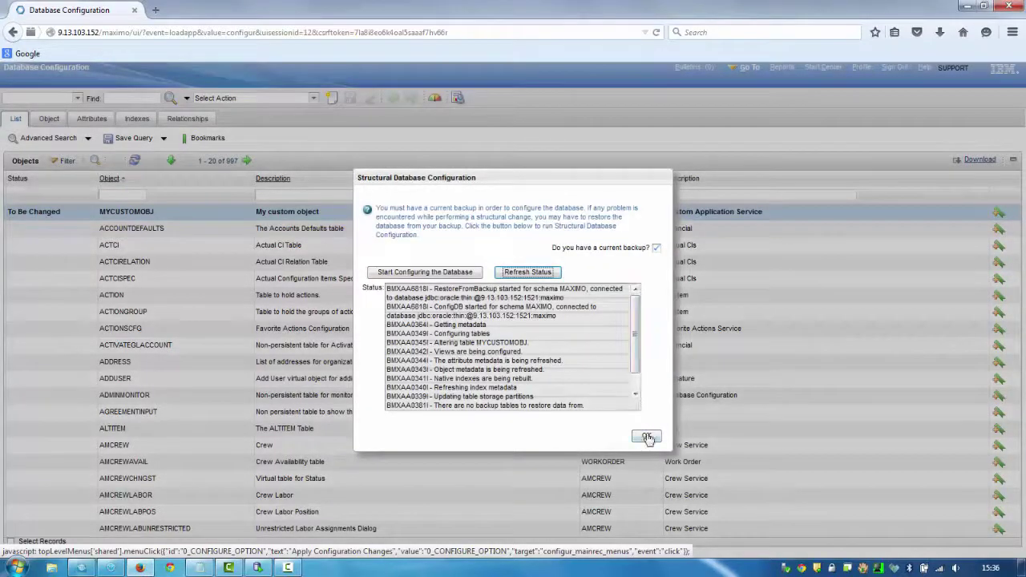
pyautogui.click(648, 437)
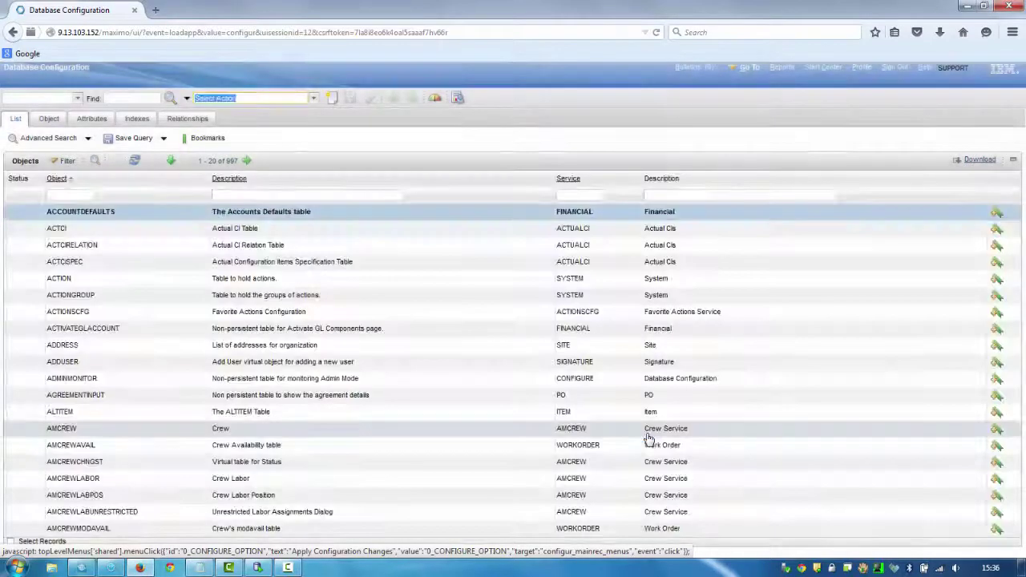
# Open MYCUSTAPP in Application Designer by searching 'mycustapp'.
pyautogui.click(750, 68)
pyautogui.moveTo(886, 306)
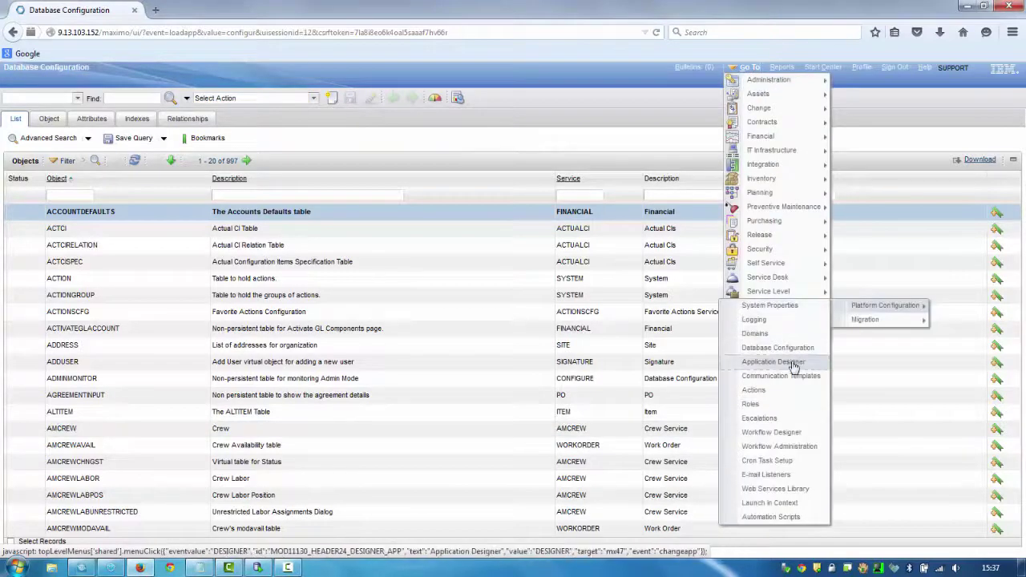
pyautogui.click(794, 367)
pyautogui.click(128, 98)
pyautogui.write('mycustapp')
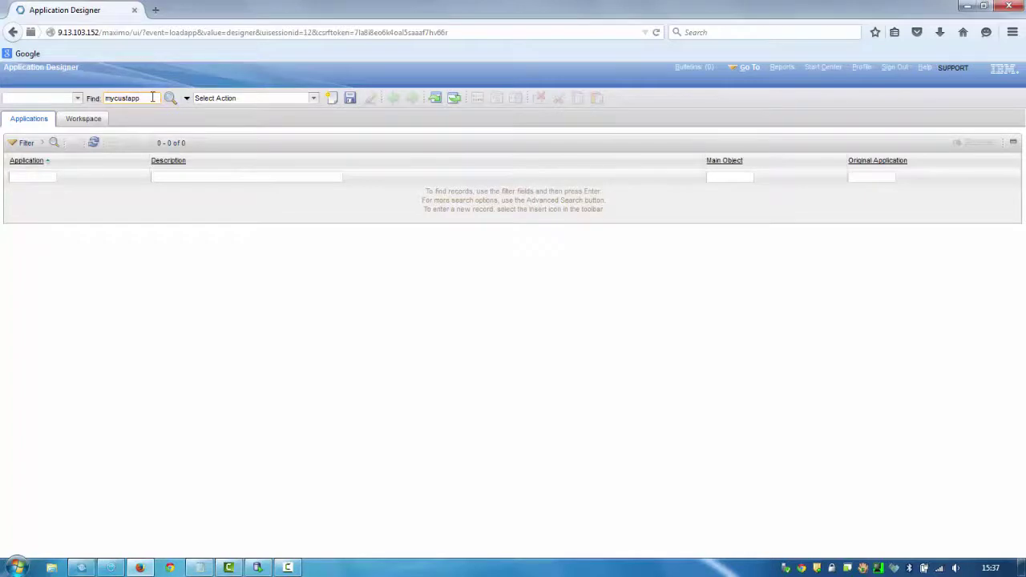
pyautogui.press('Return')
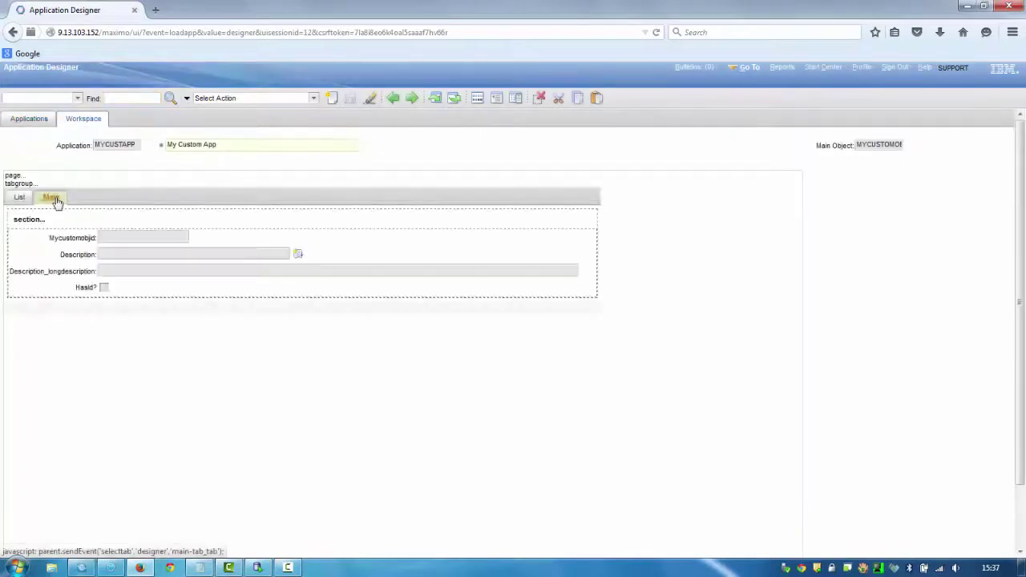
# Change the Mycustomobjid field's attribute to MYCUSTOMOBJNUM and its label to 'Number'.
pyautogui.rightClick(110, 235)
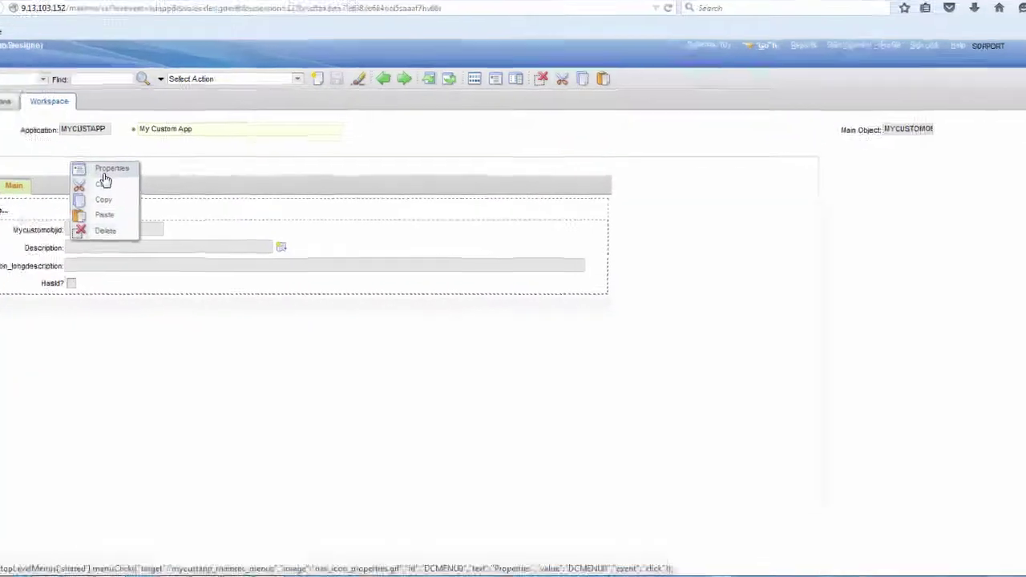
pyautogui.click(104, 174)
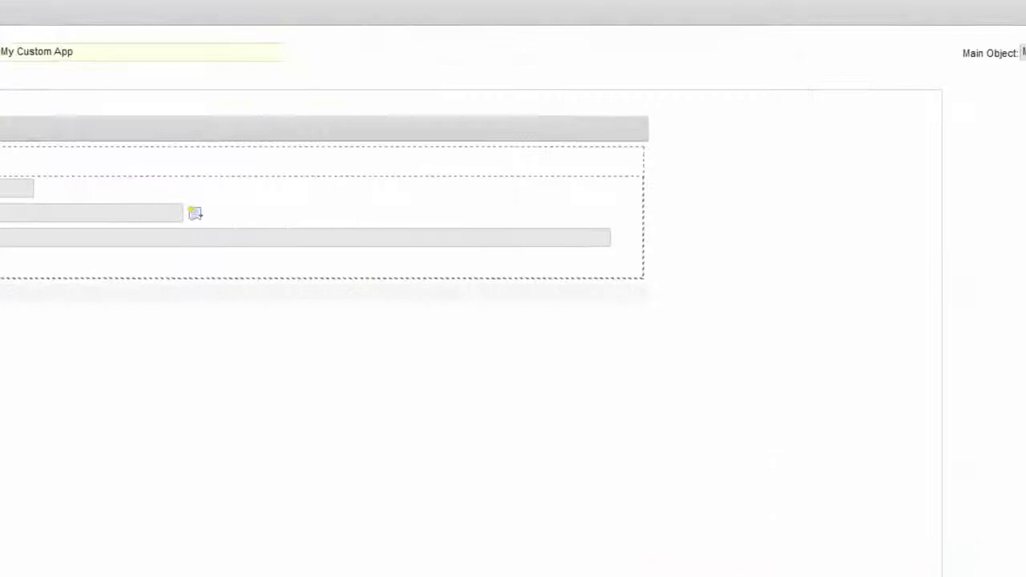
pyautogui.click(576, 309)
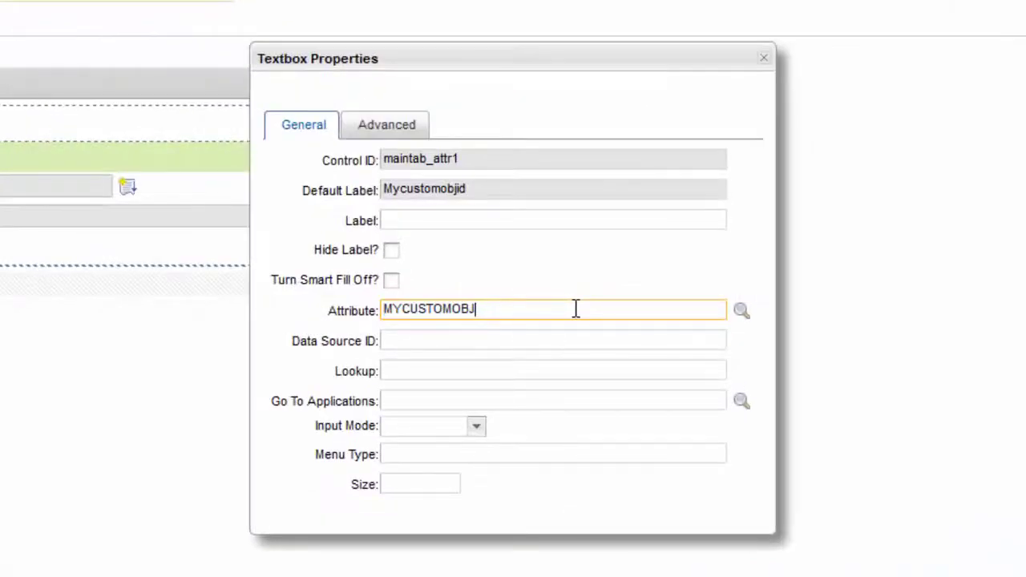
pyautogui.write('num')
pyautogui.press('Tab')
pyautogui.click(583, 220)
pyautogui.write('Num')
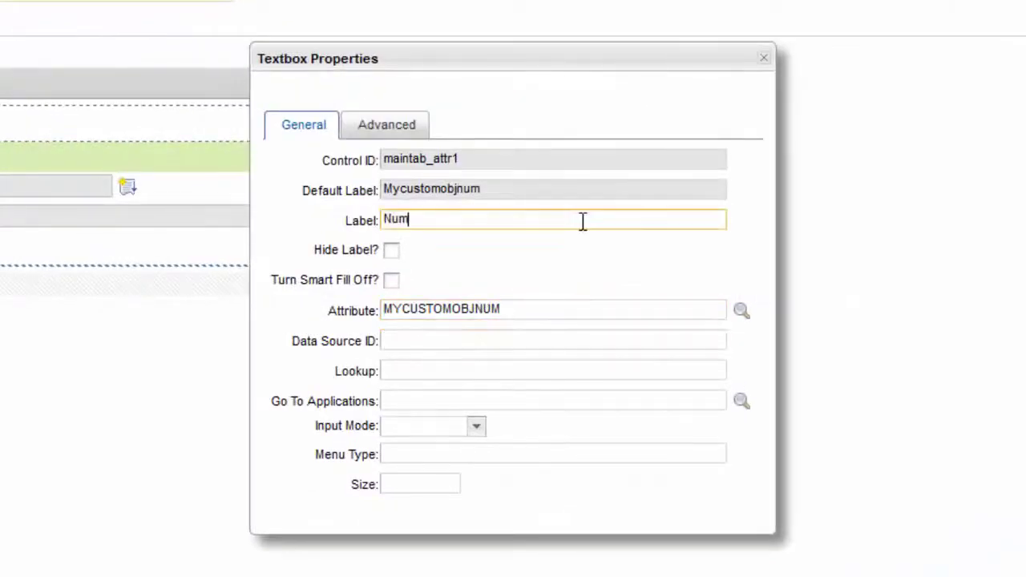
pyautogui.write('ber')
pyautogui.press('Tab')
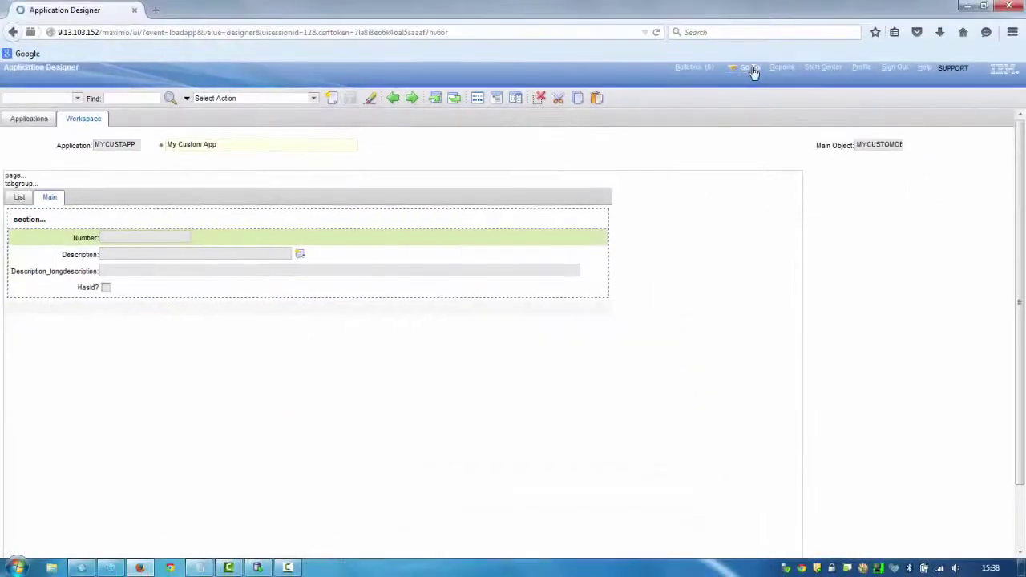
# In My Custom App, save record 1001 with description 'Record 1001'.
pyautogui.click(754, 70)
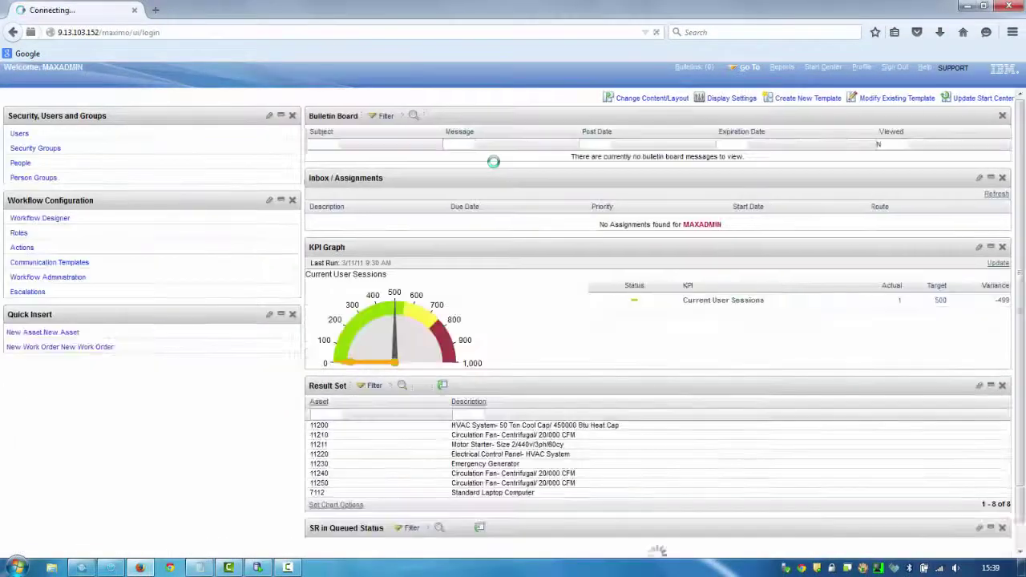
pyautogui.click(747, 74)
pyautogui.moveTo(767, 334)
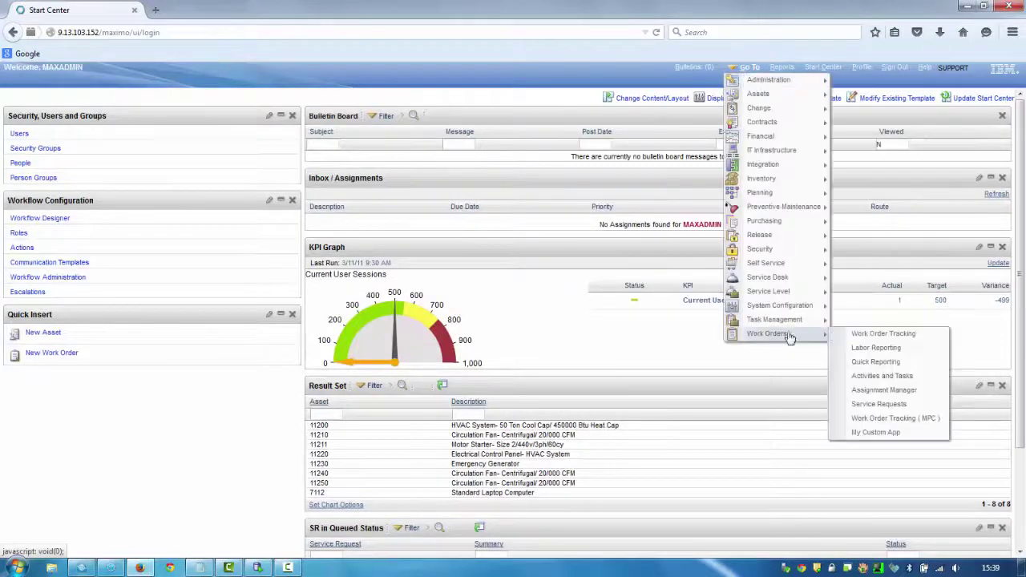
pyautogui.click(850, 434)
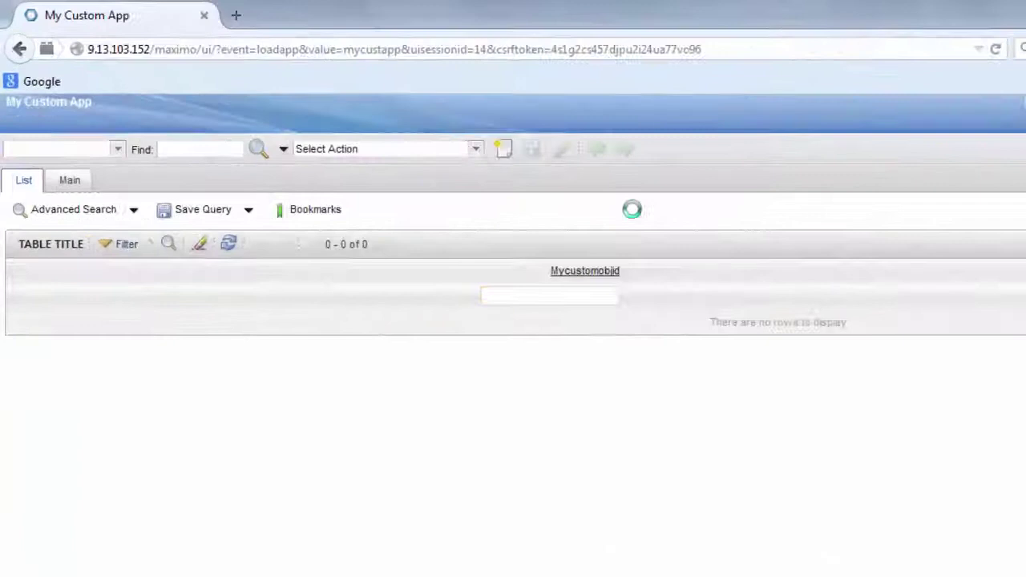
pyautogui.write('1001')
pyautogui.press('Tab')
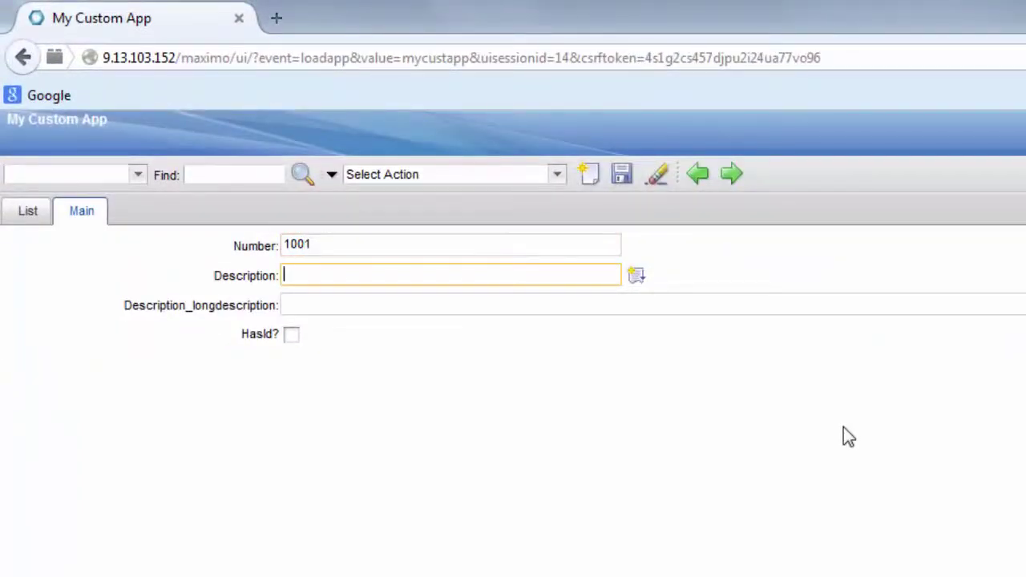
pyautogui.write('Record 1001')
pyautogui.click(623, 176)
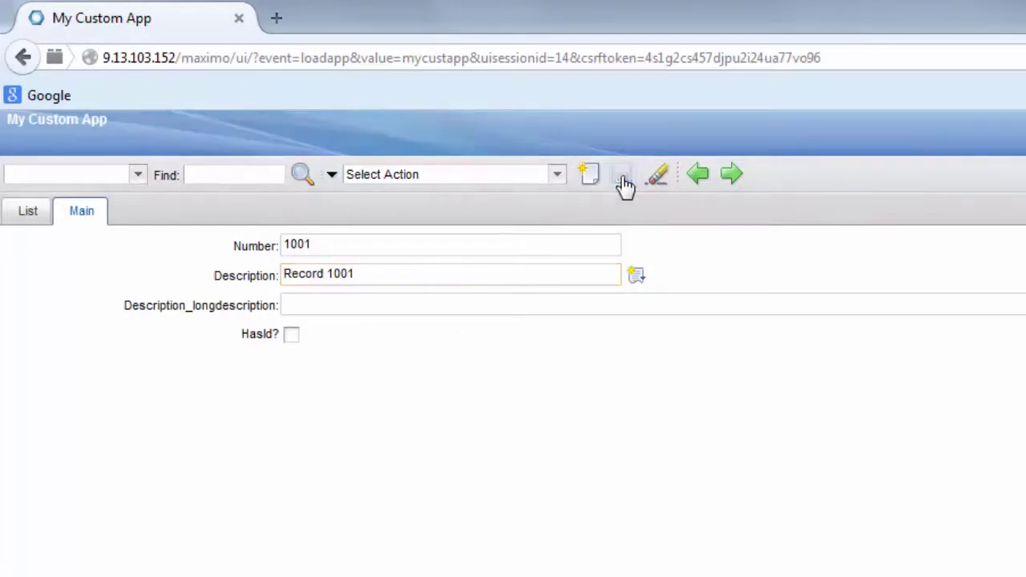
# Save records 1002 and 1003 ('Record 1003') and view the record list.
pyautogui.click(587, 176)
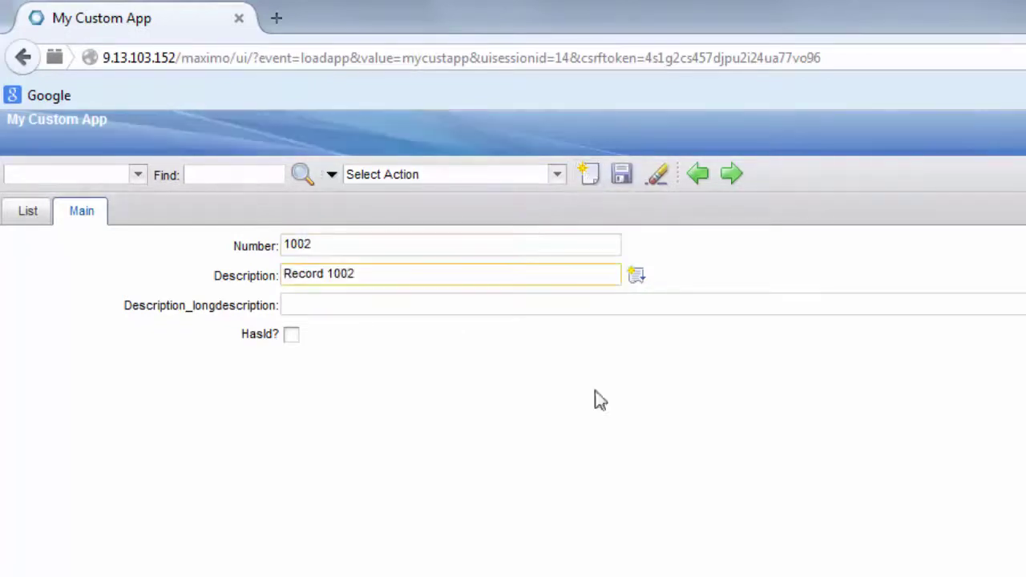
pyautogui.click(624, 178)
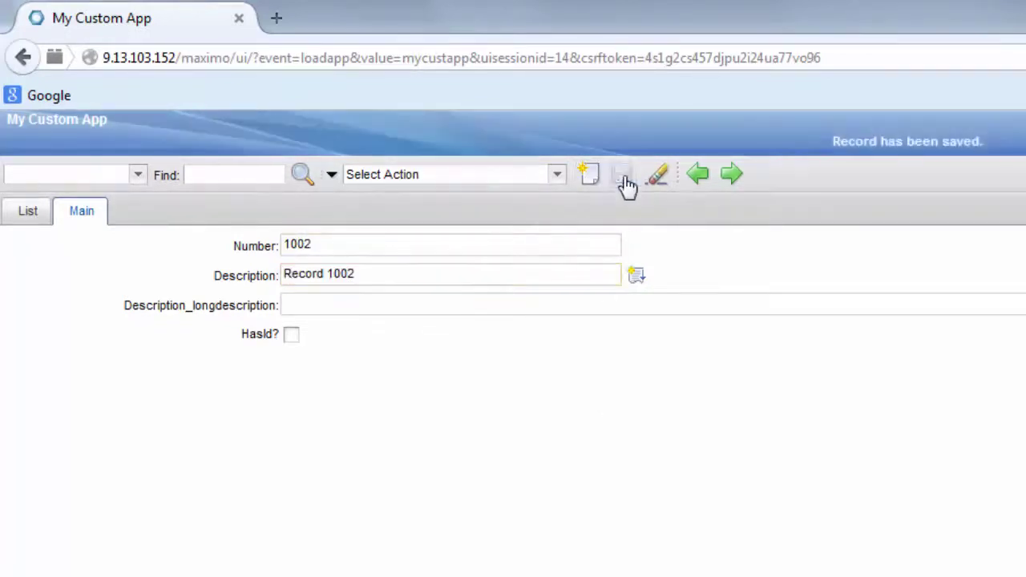
pyautogui.click(587, 176)
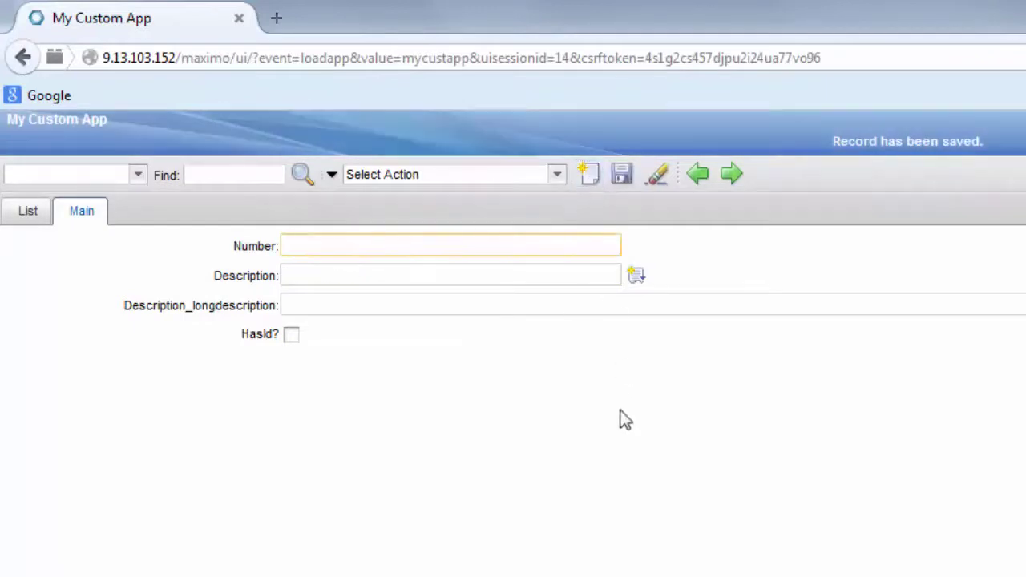
pyautogui.write('1003')
pyautogui.press('Tab')
pyautogui.write('Record 1003')
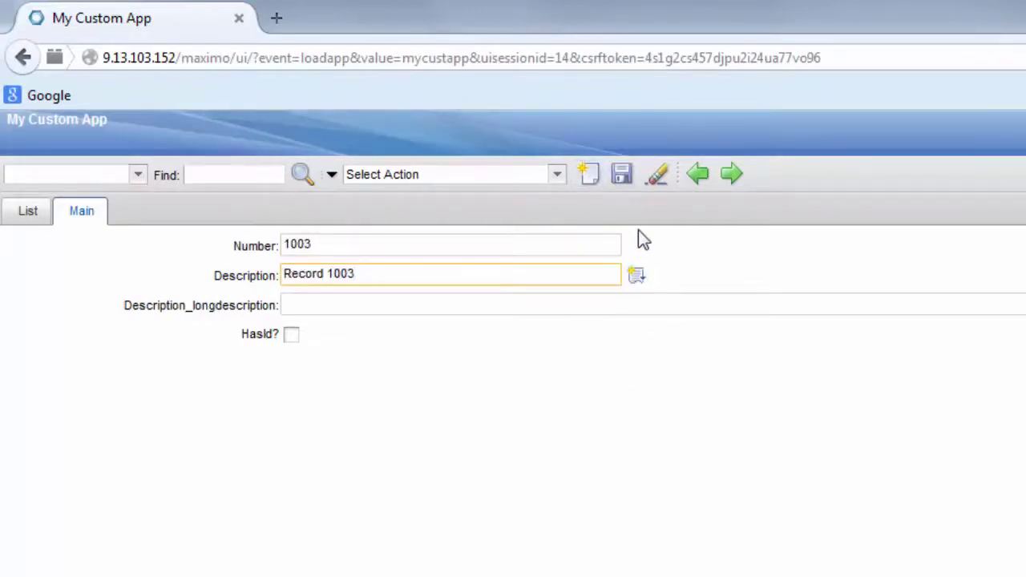
pyautogui.click(624, 178)
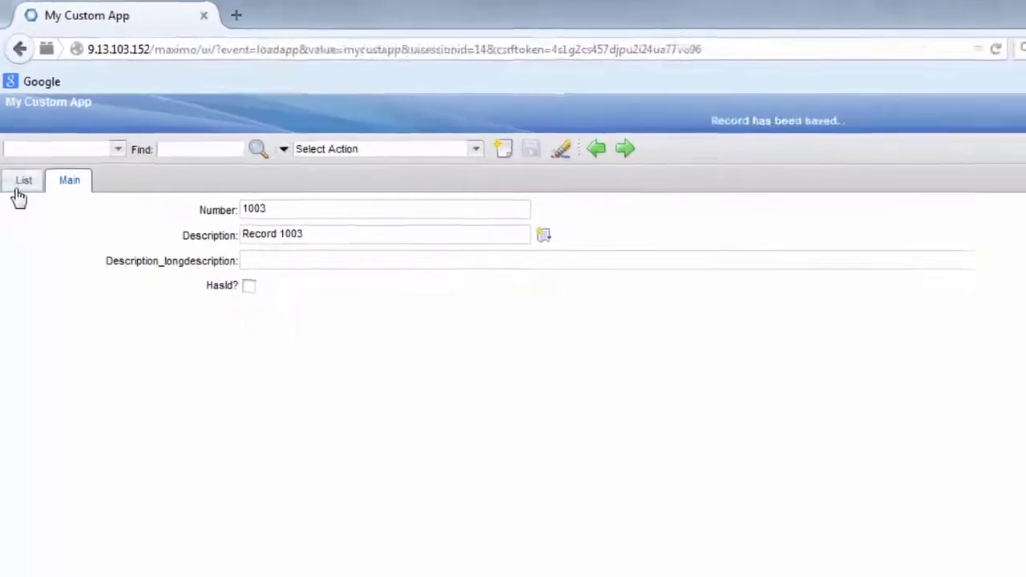
pyautogui.click(18, 192)
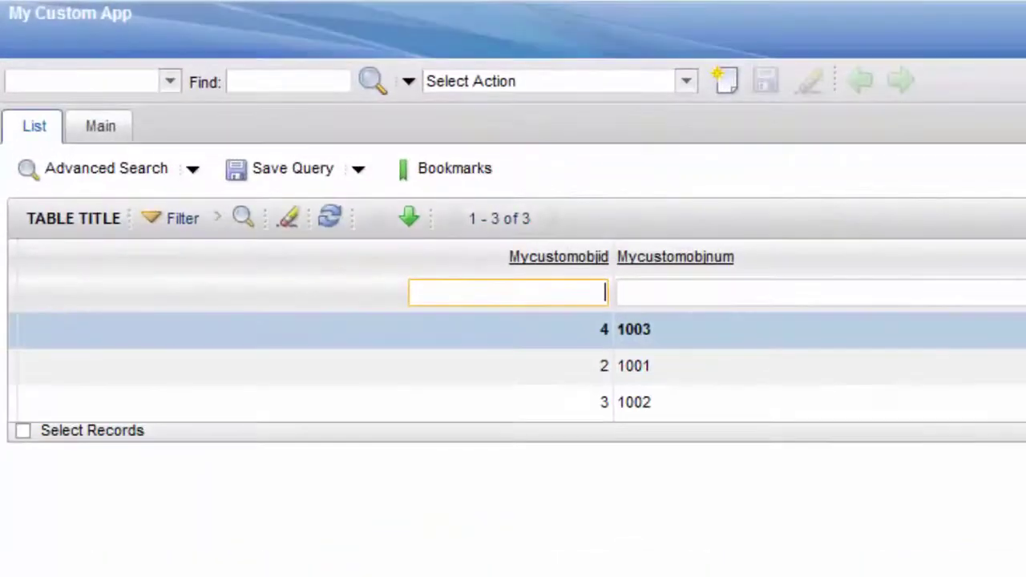
# Sort records by Mycustomobjnum and Find 1001, which reports no records found.
pyautogui.press('Return')
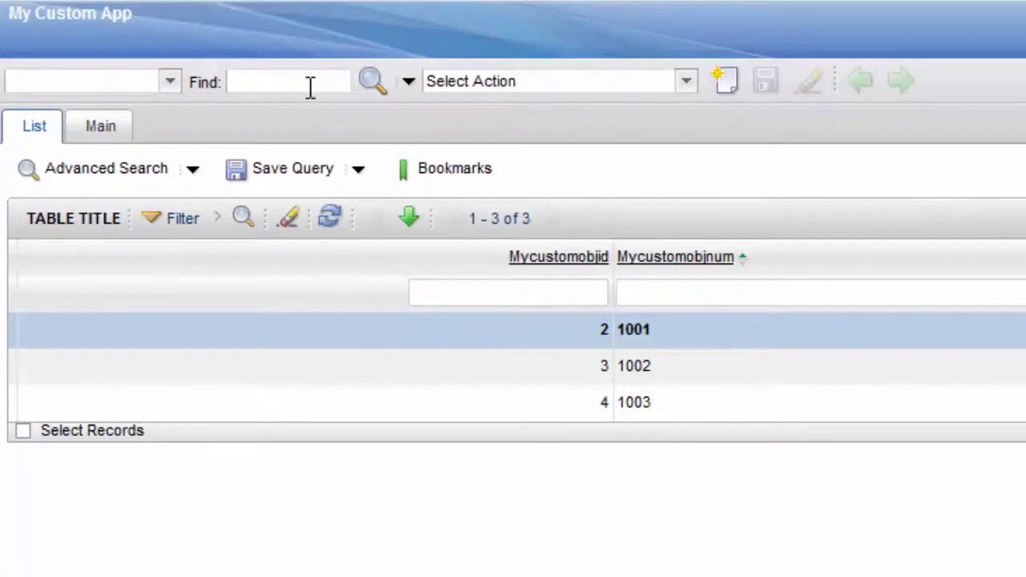
pyautogui.click(310, 82)
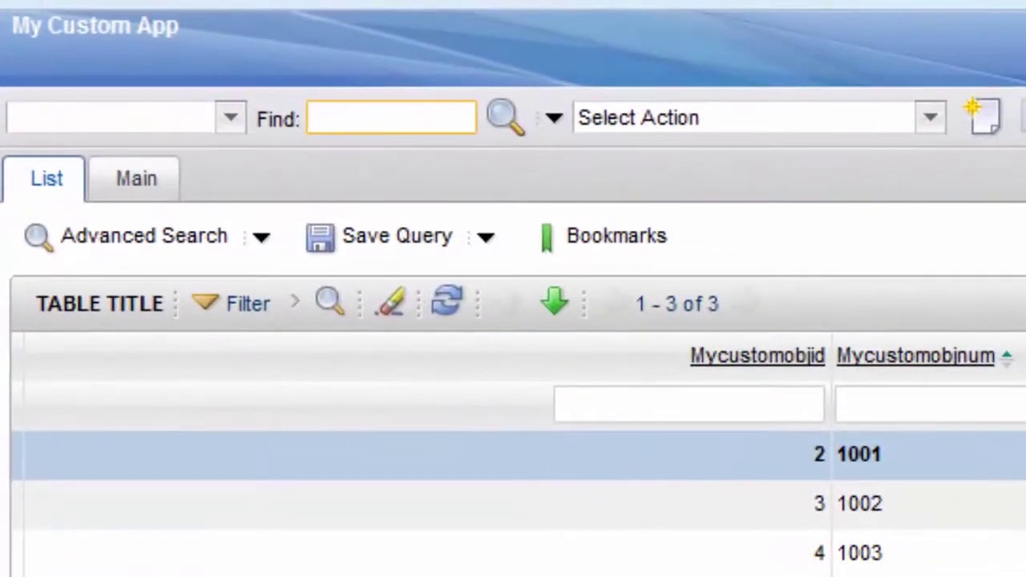
pyautogui.write('1001')
pyautogui.press('Return')
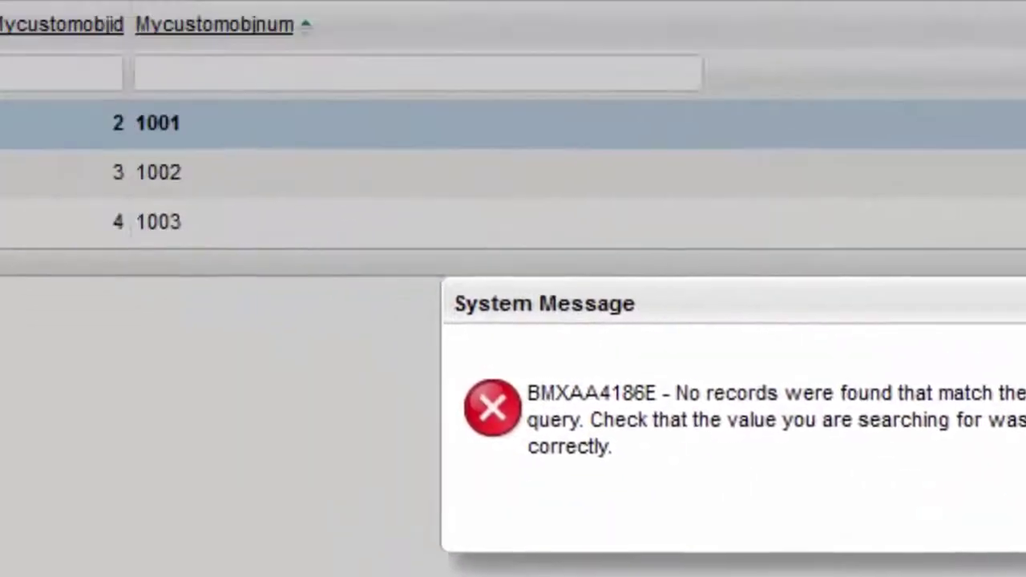
pyautogui.press('Return')
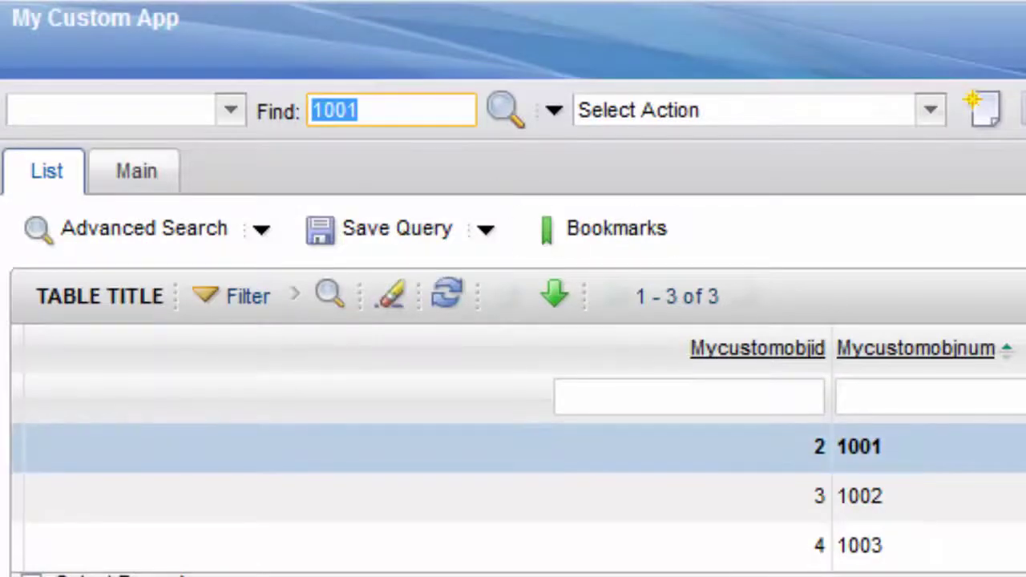
# Find by internal ID 2, which opens record 1001.
pyautogui.write('2')
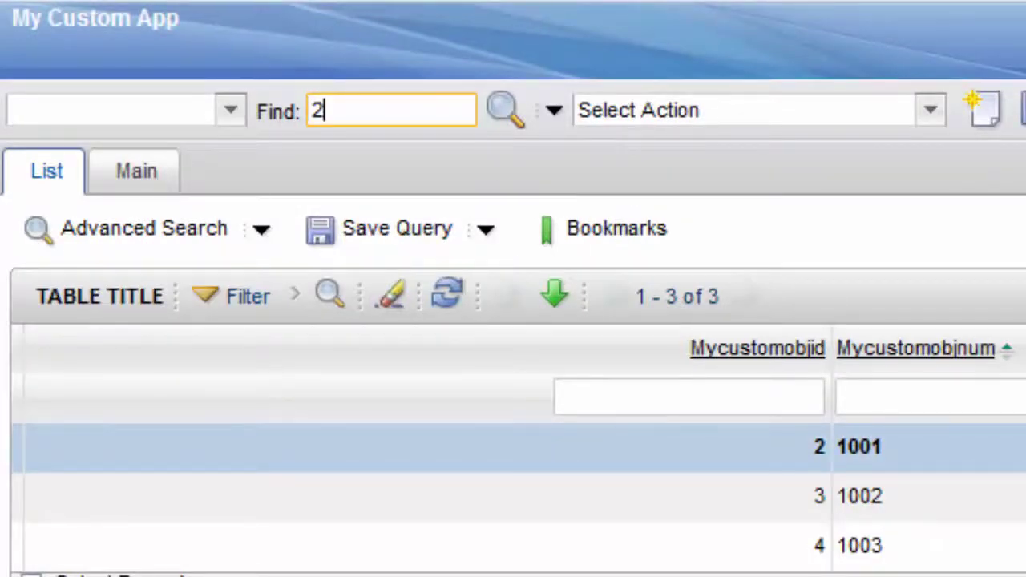
pyautogui.press('Return')
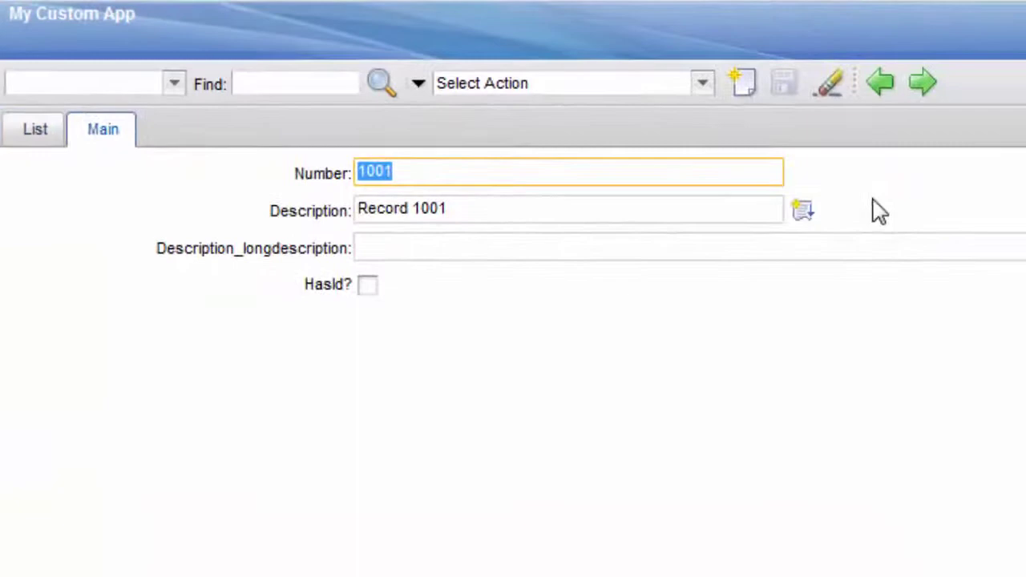
pyautogui.click(848, 415)
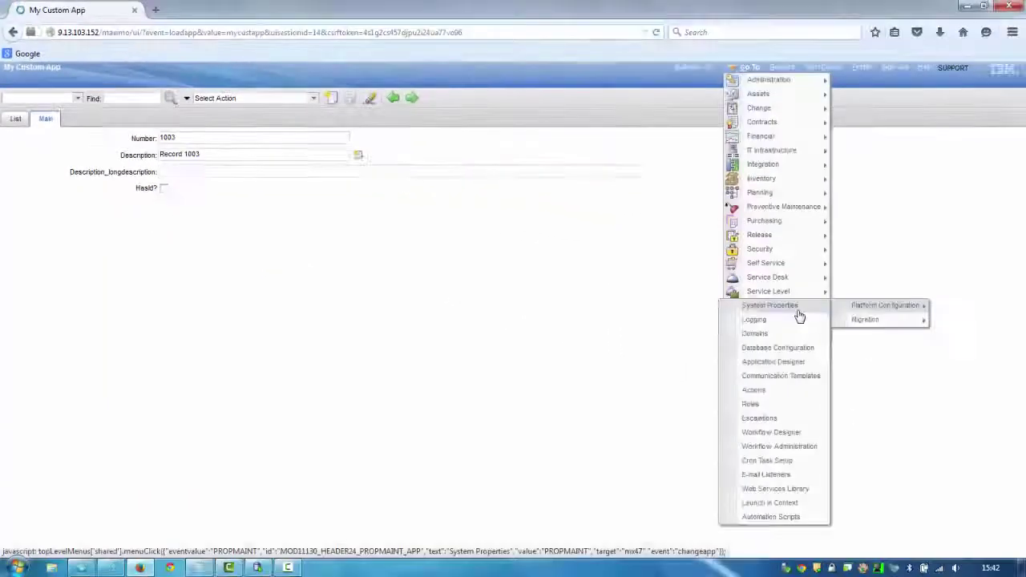
# Export MYCUSTAPP's definition in Application Designer and open the downloaded mycustapp.xml.
pyautogui.click(774, 362)
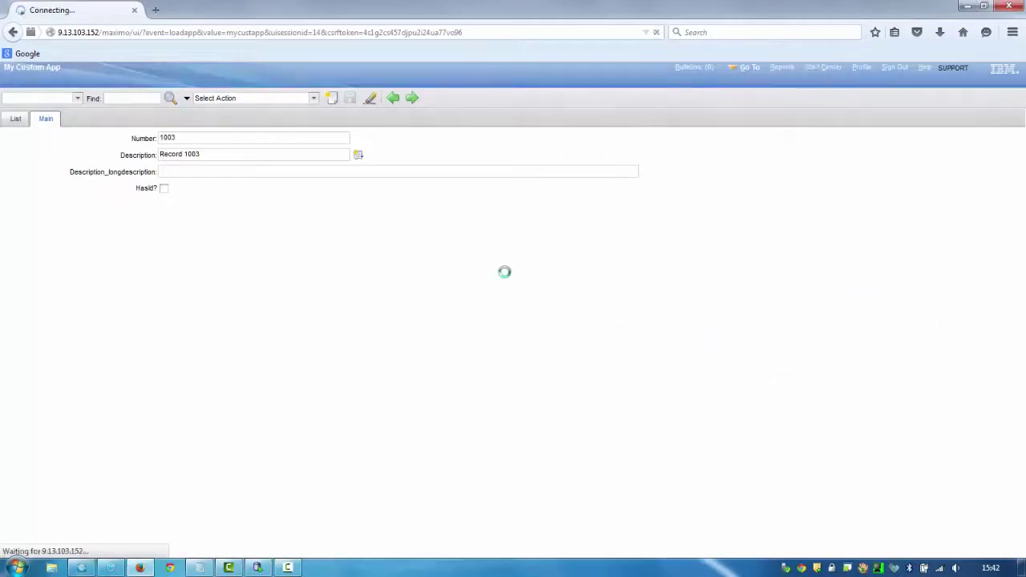
pyautogui.write('mycustapp')
pyautogui.press('Return')
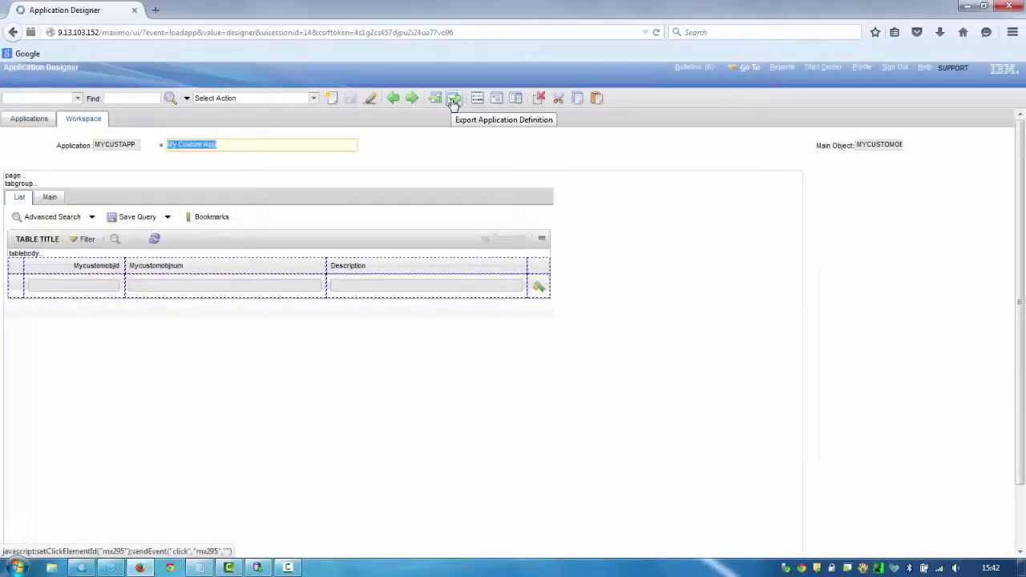
pyautogui.click(453, 100)
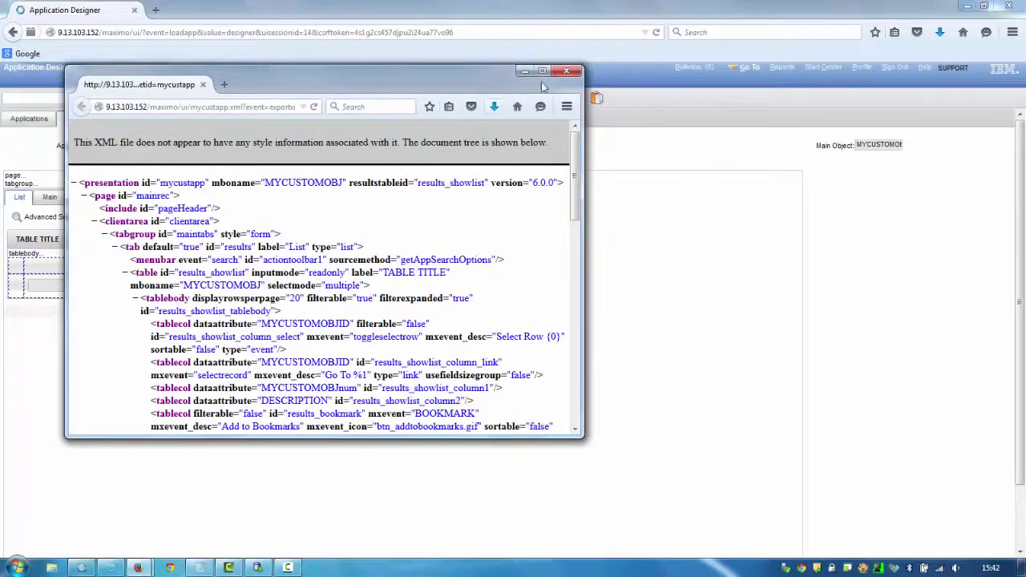
pyautogui.click(567, 71)
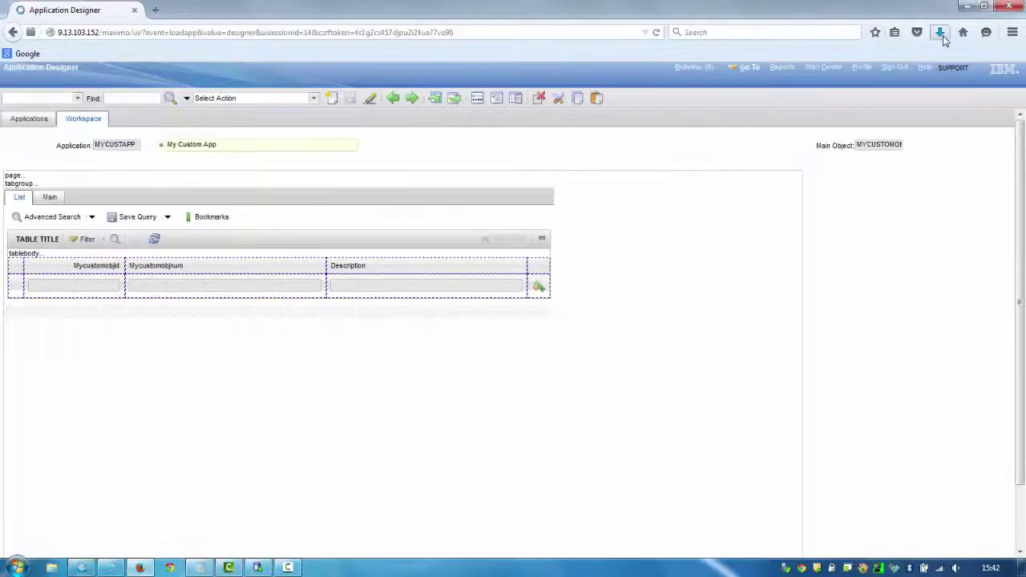
pyautogui.click(942, 34)
pyautogui.click(802, 84)
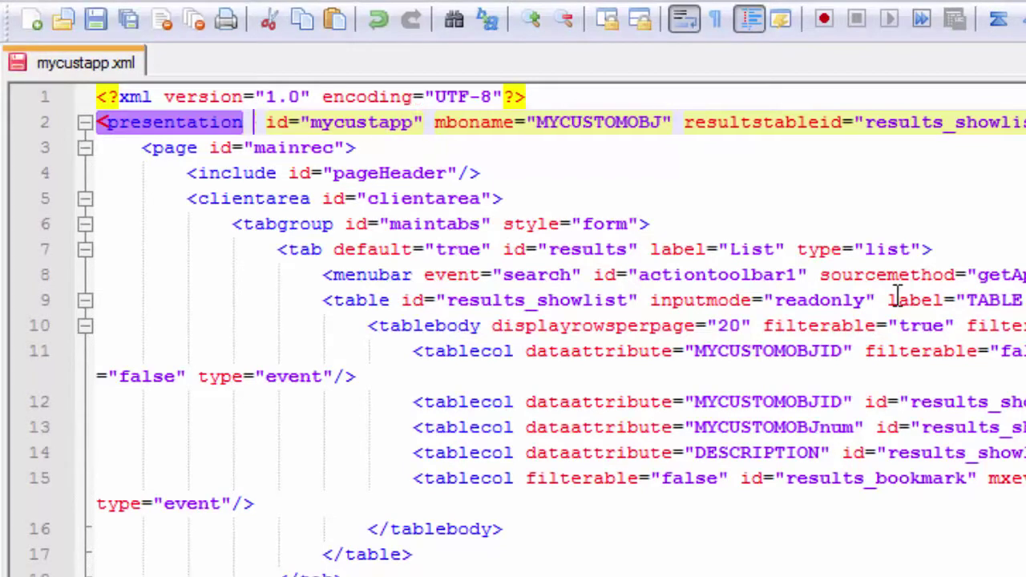
# Insert keyattribute="mycustomobjnum" into the opening presentation tag on line 2.
pyautogui.write('keyattribute')
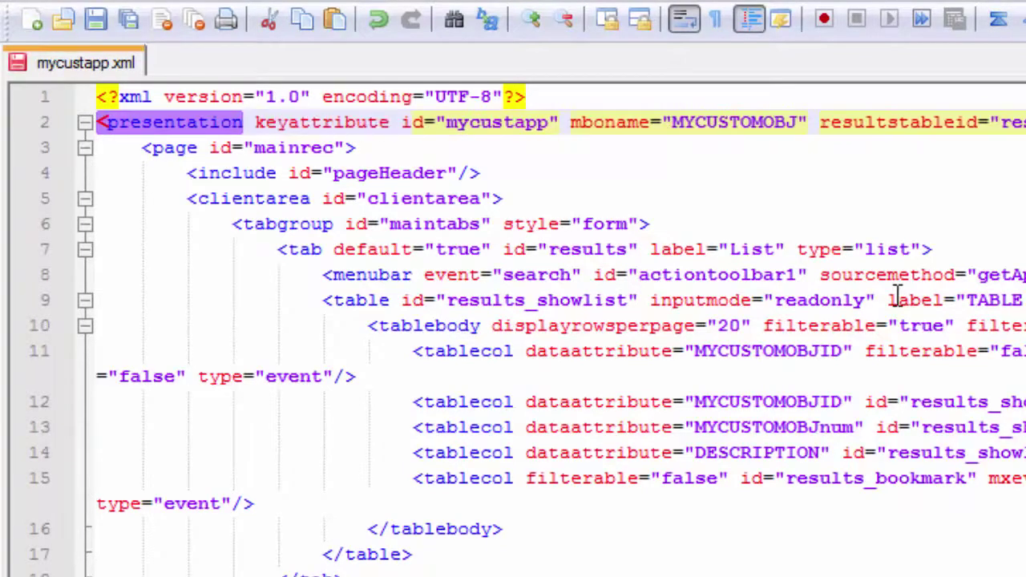
pyautogui.write('=')
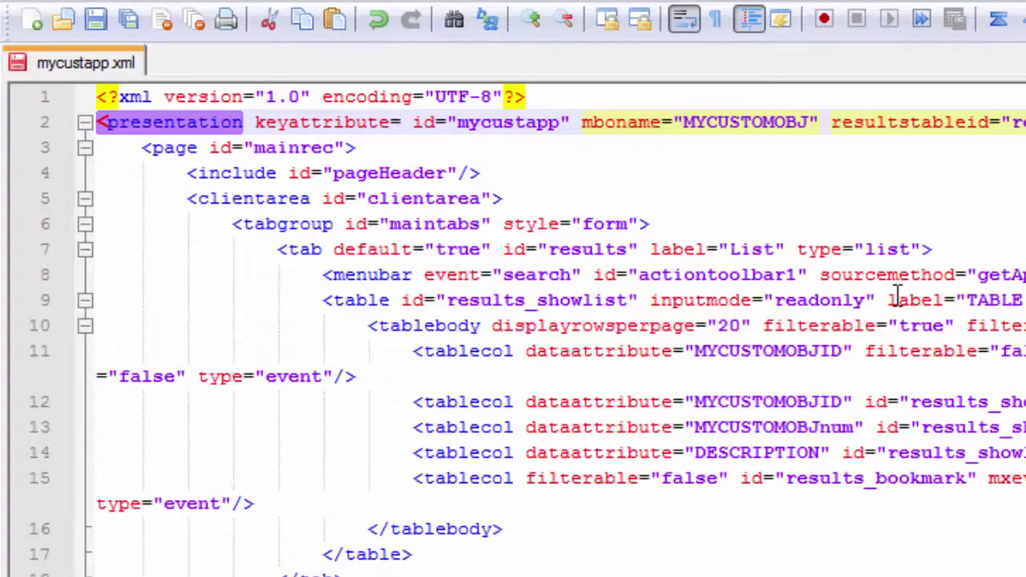
pyautogui.write('""mycustomob')
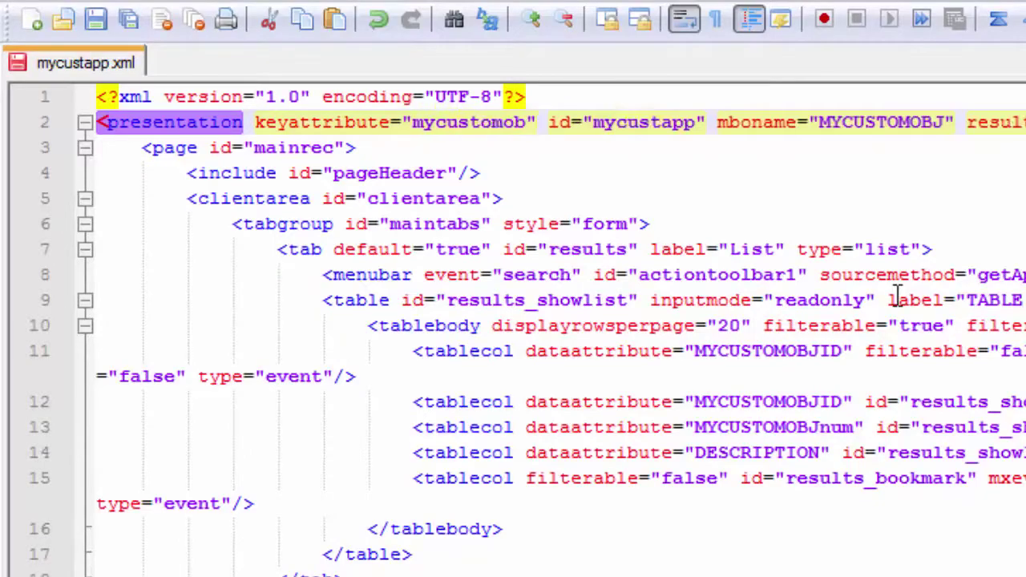
pyautogui.write('jnum')
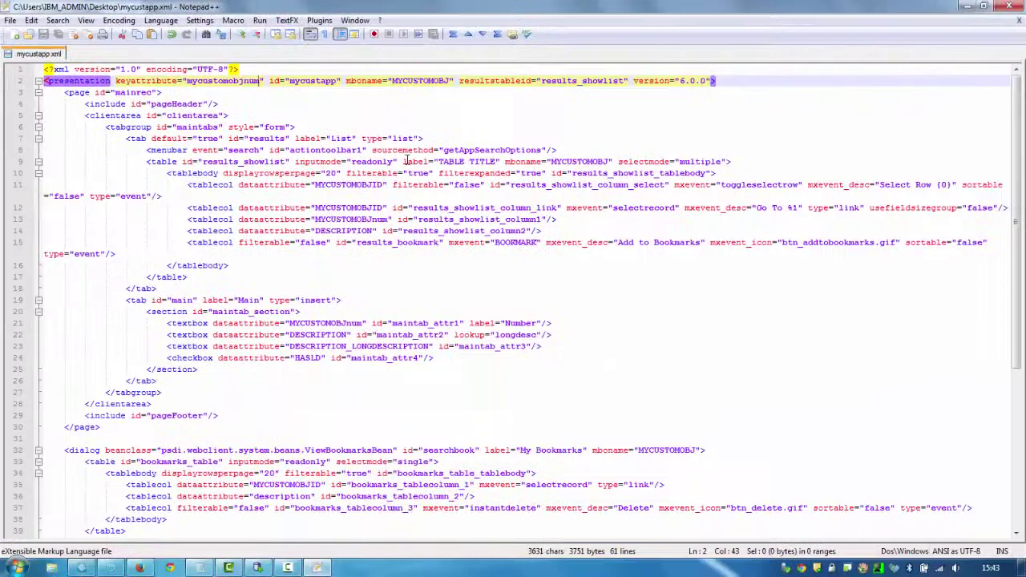
# Close Notepad++ and import the edited mycustapp.xml into Application Designer.
pyautogui.click(1009, 6)
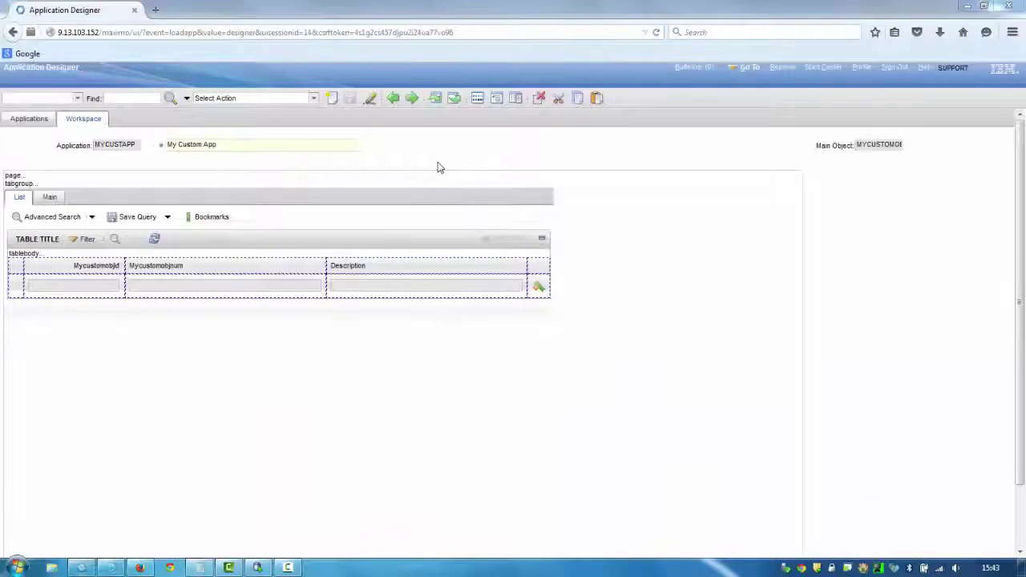
pyautogui.click(435, 99)
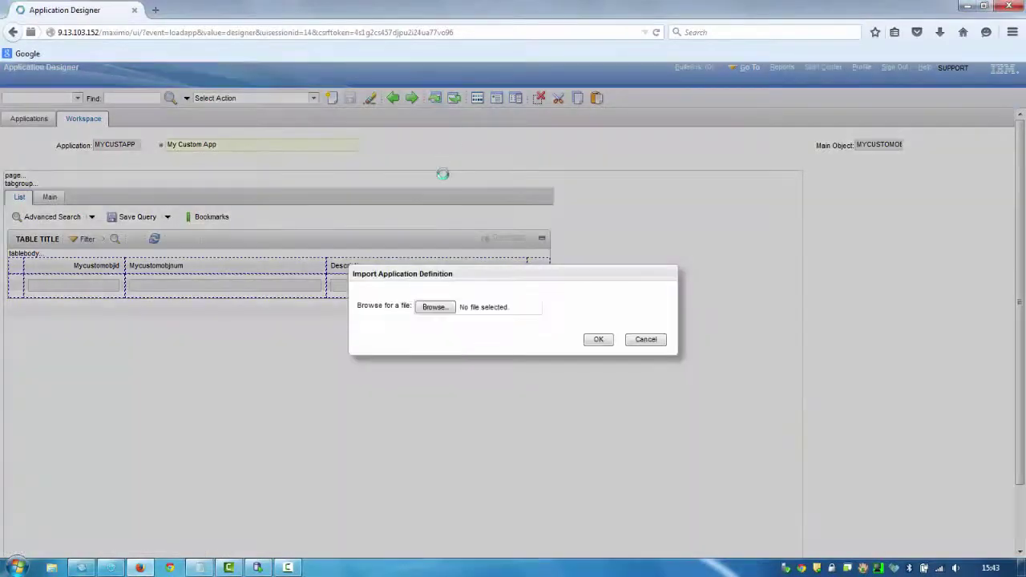
pyautogui.click(599, 340)
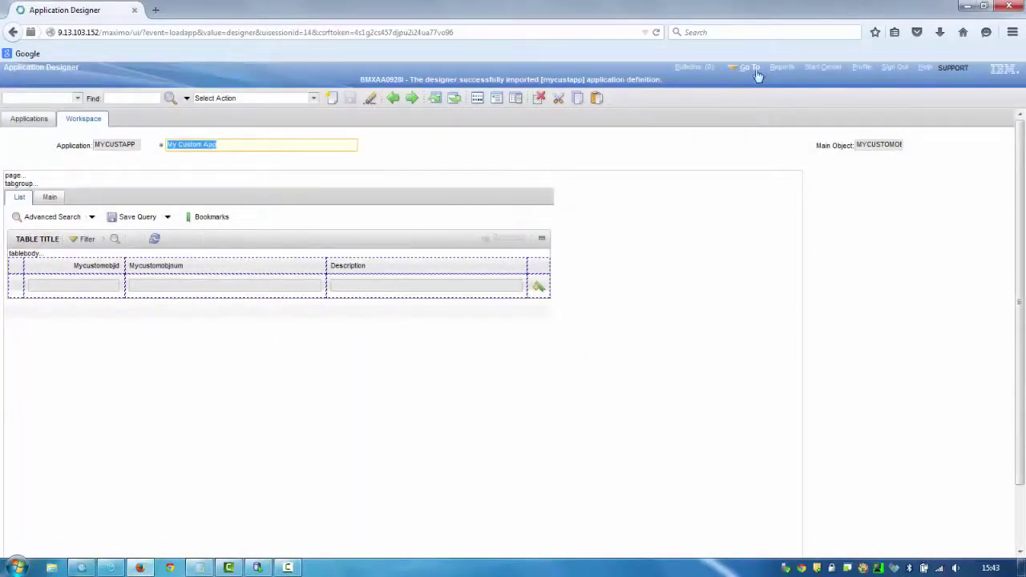
# Open My Custom App and Find record 1001 by its Number.
pyautogui.click(756, 70)
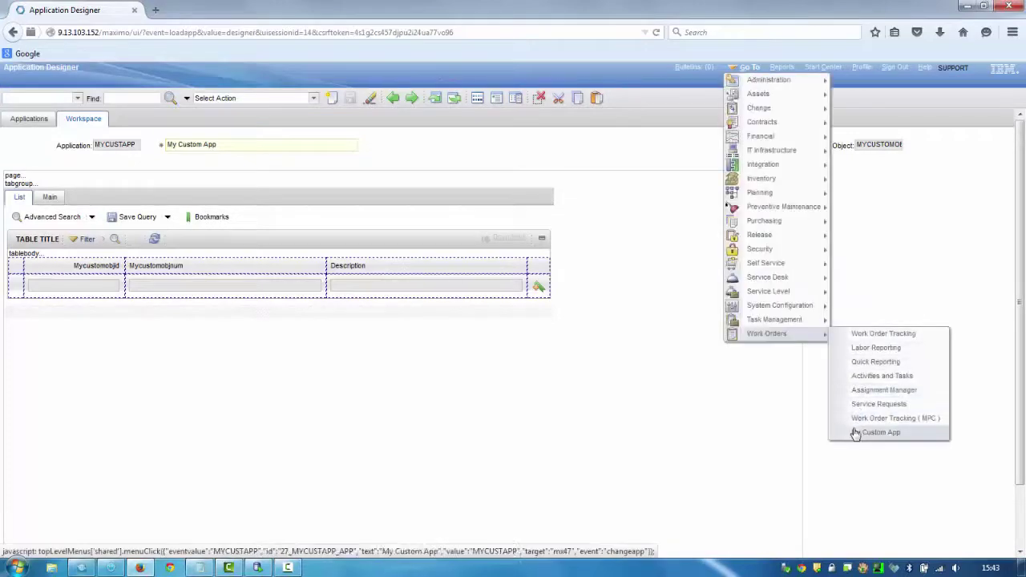
pyautogui.click(882, 435)
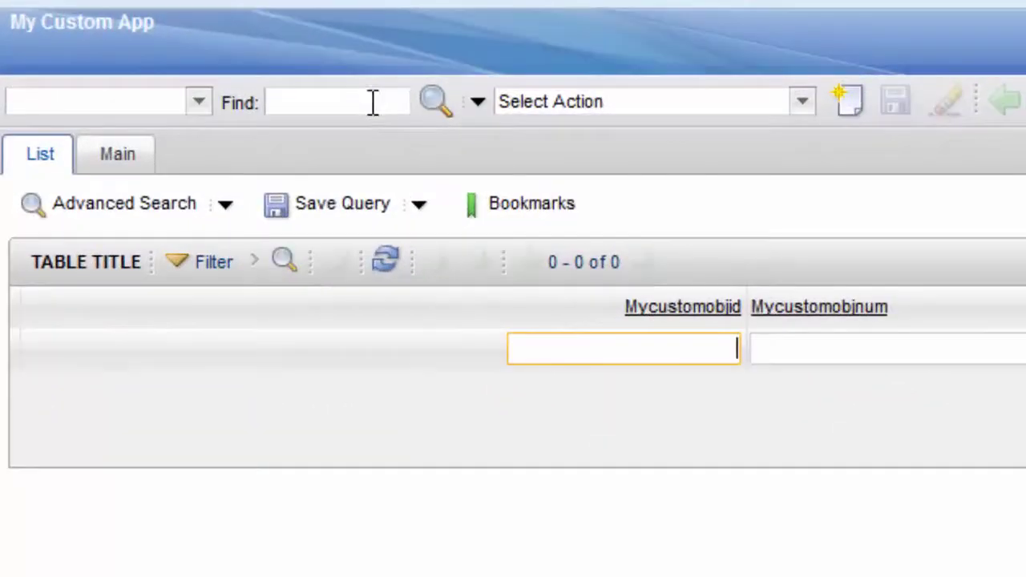
pyautogui.click(373, 102)
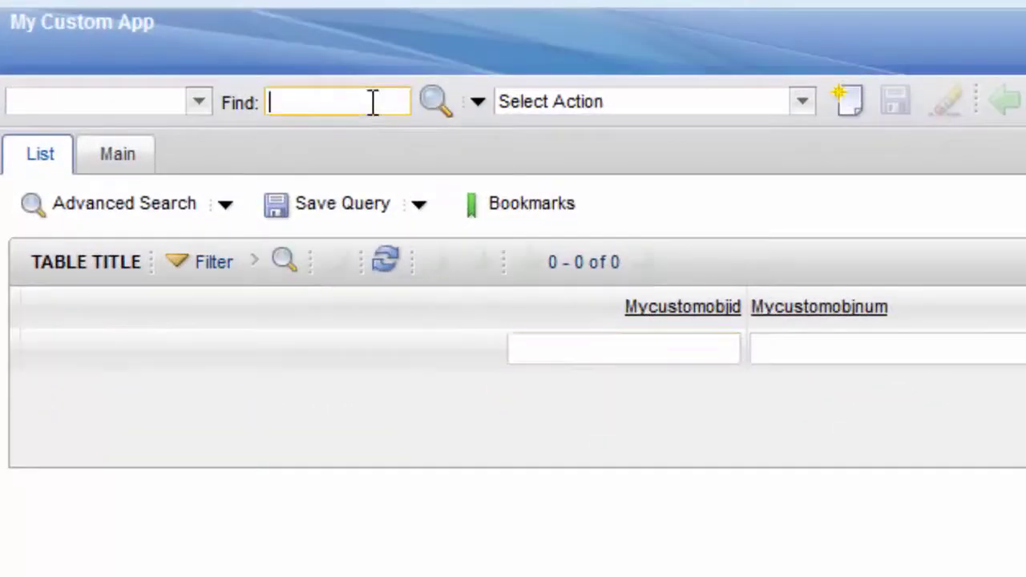
pyautogui.write('1001')
pyautogui.press('Return')
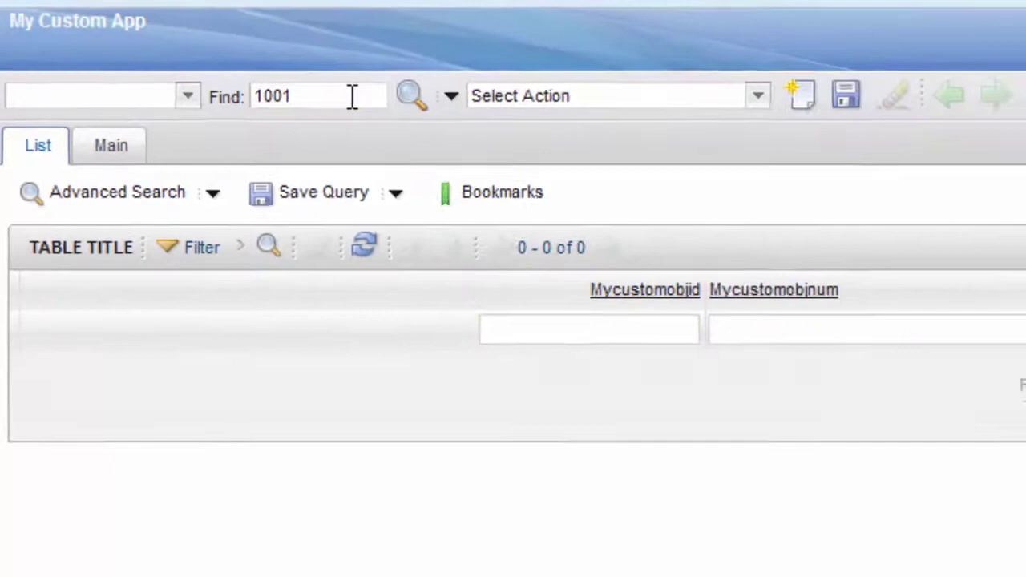
pyautogui.click(549, 307)
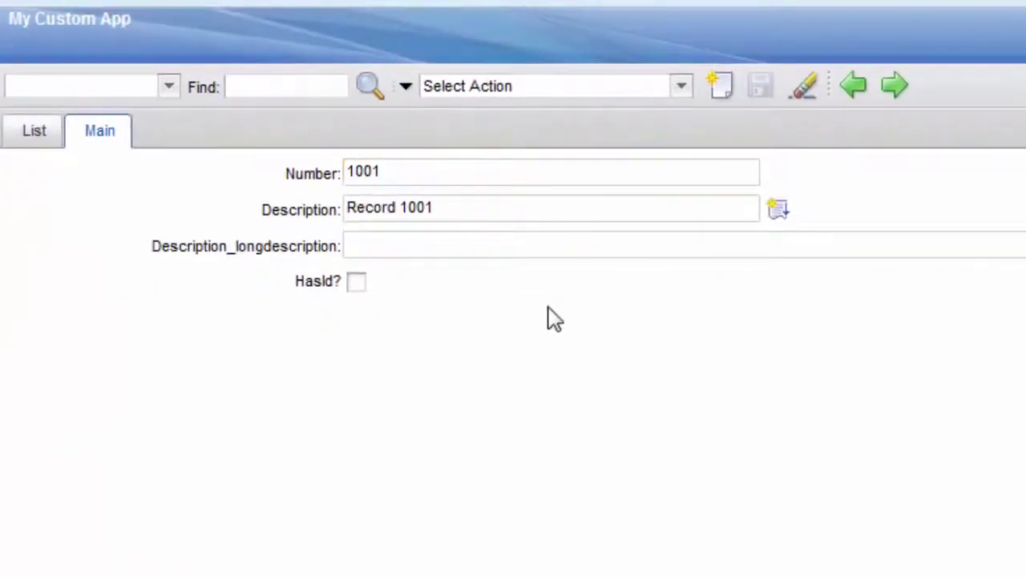
# Find records 1002 and 1003 by Number.
pyautogui.click(334, 84)
pyautogui.write('1002')
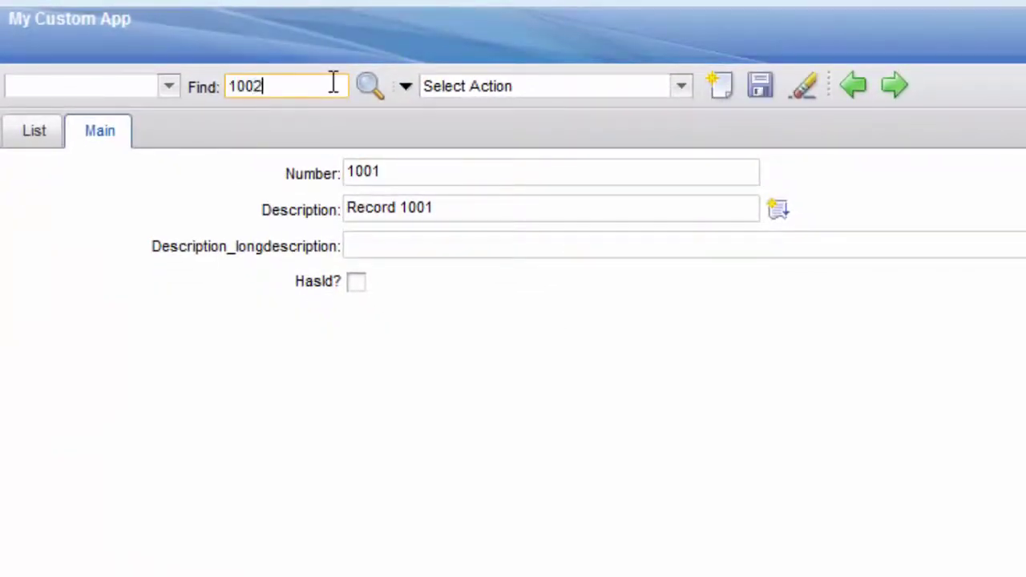
pyautogui.press('Return')
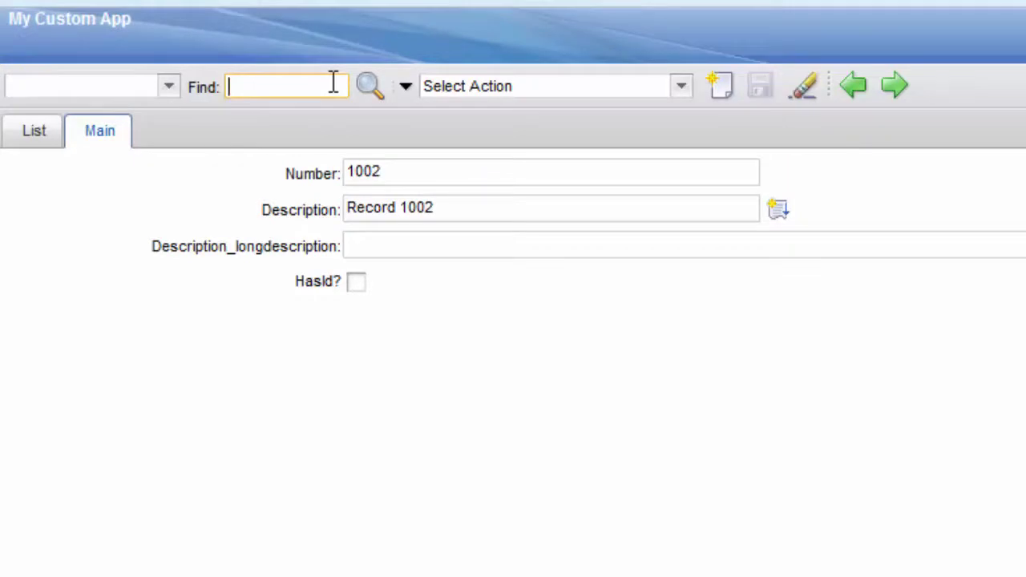
pyautogui.write('1003')
pyautogui.press('Return')
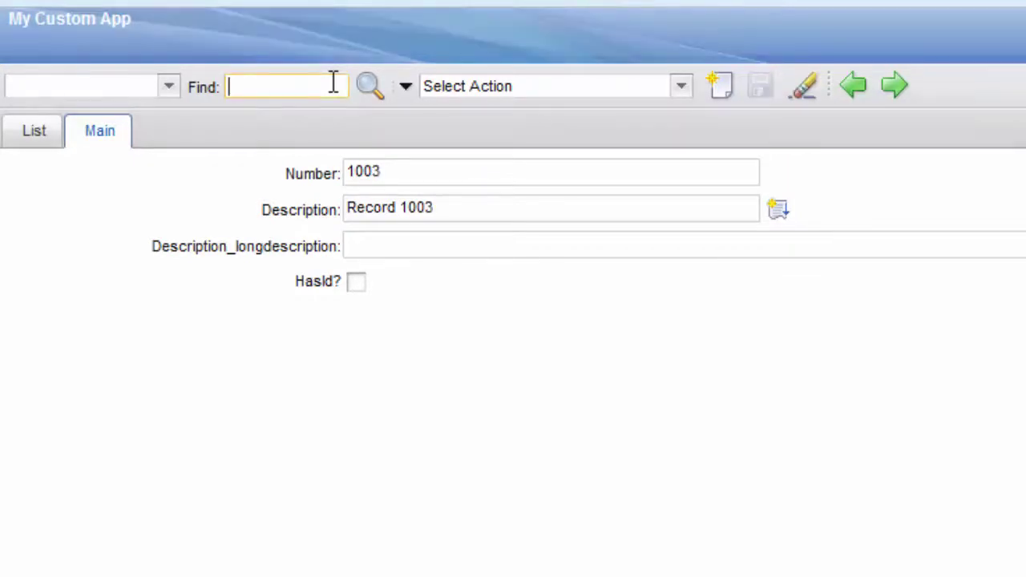